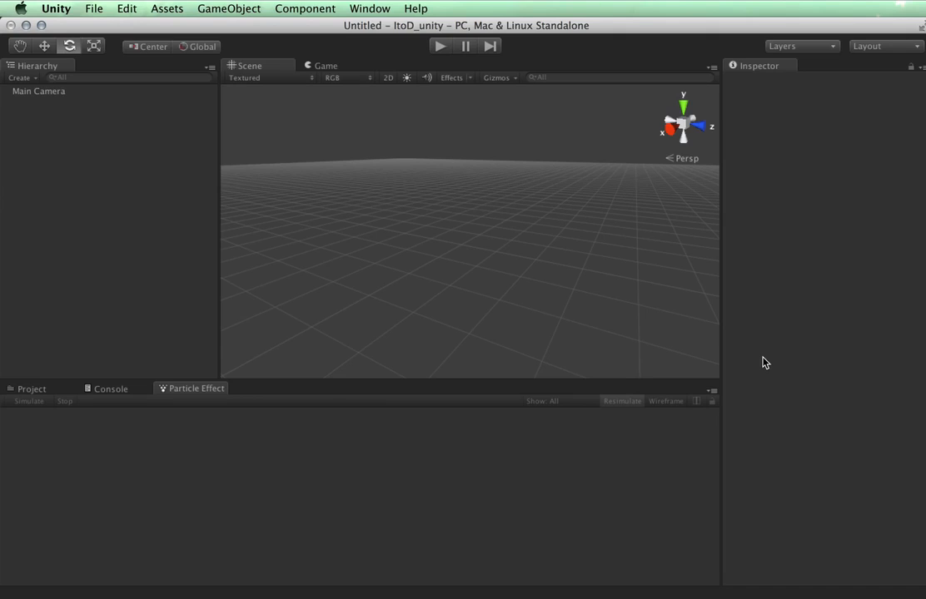
Add an empty GameObject, with only a Transform, via GameObject > Create Empty.
click(20, 78)
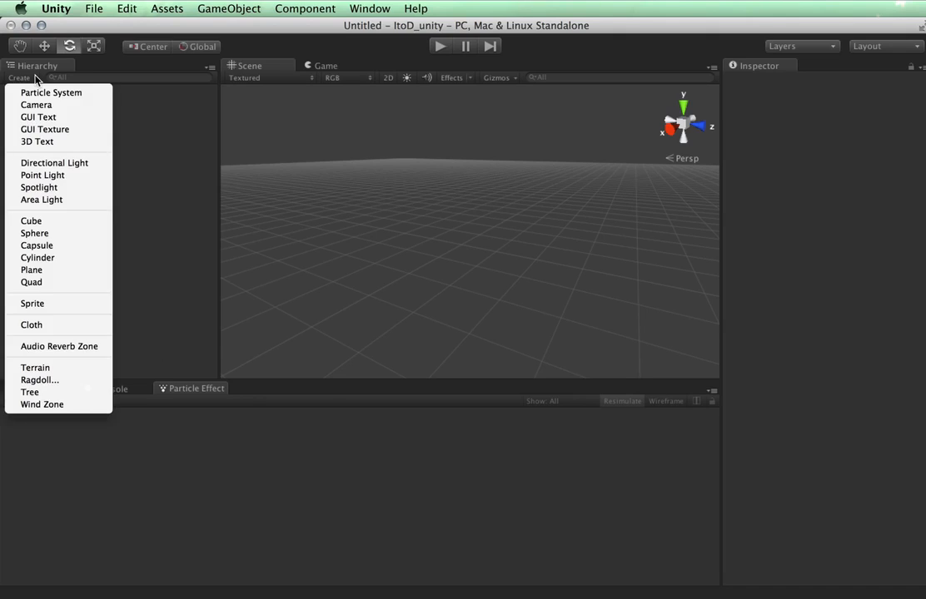
click(292, 158)
click(215, 6)
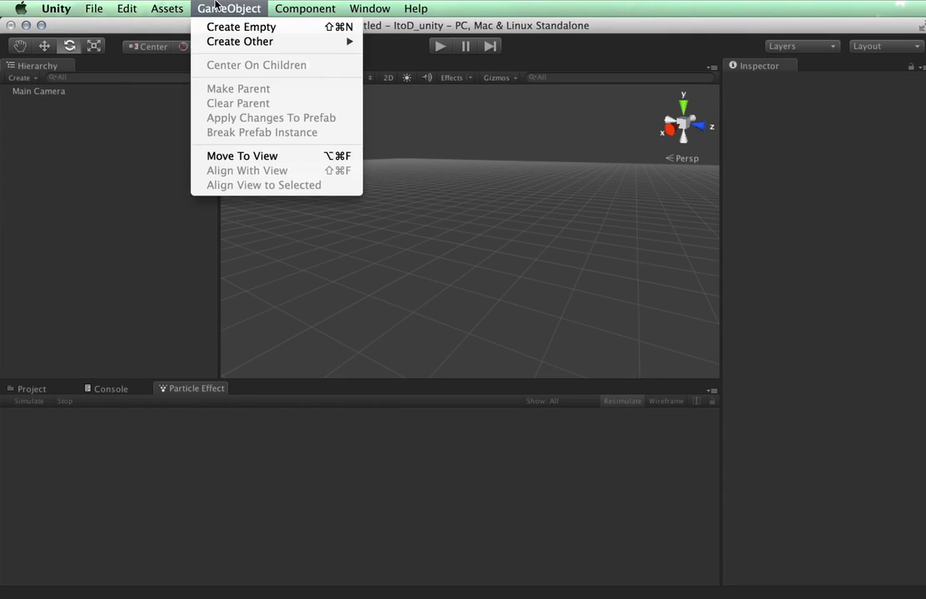
click(222, 28)
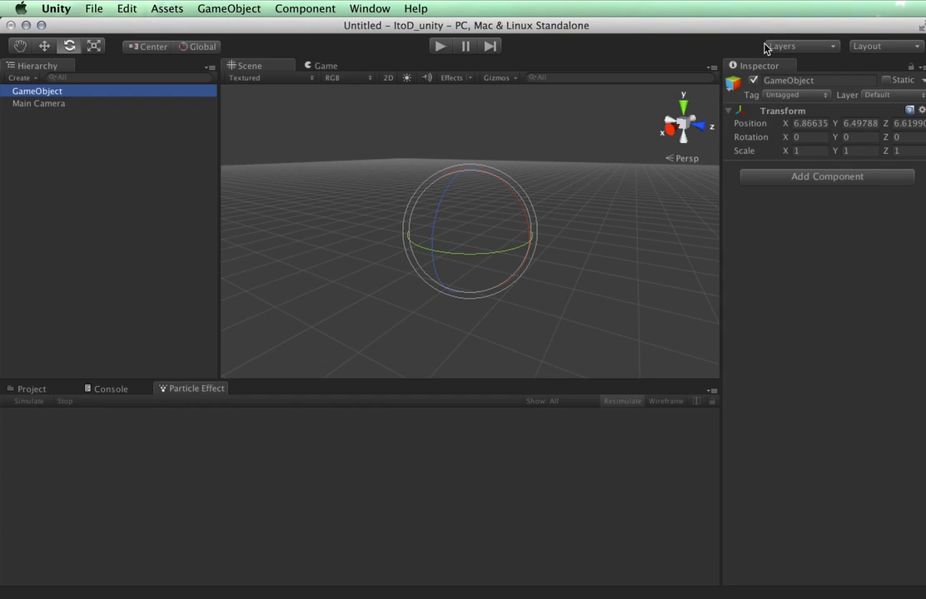
Add a Particle System component to the GameObject, found by searching 'parti'.
click(815, 180)
text(partic)
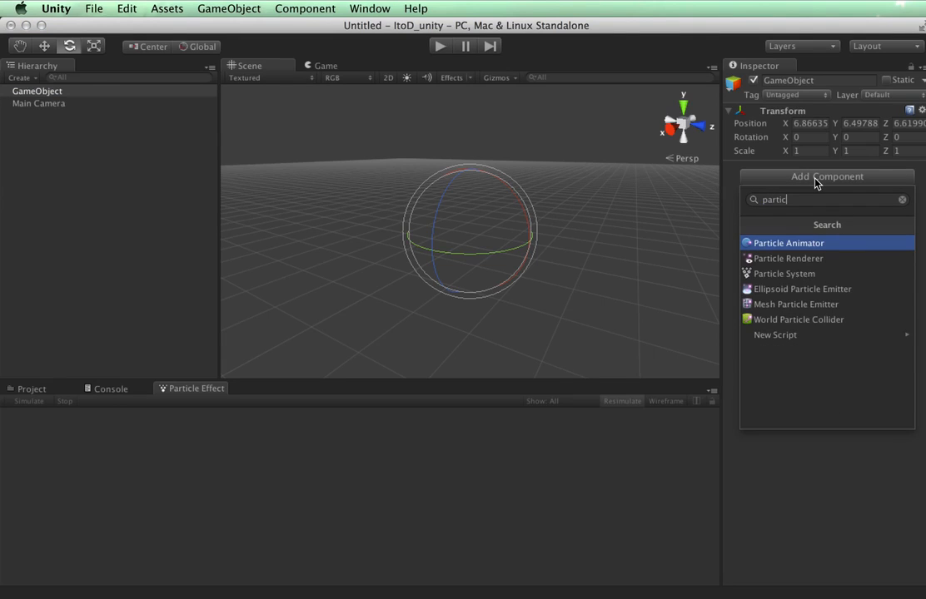
key(Down)
key(Down)
key(Return)
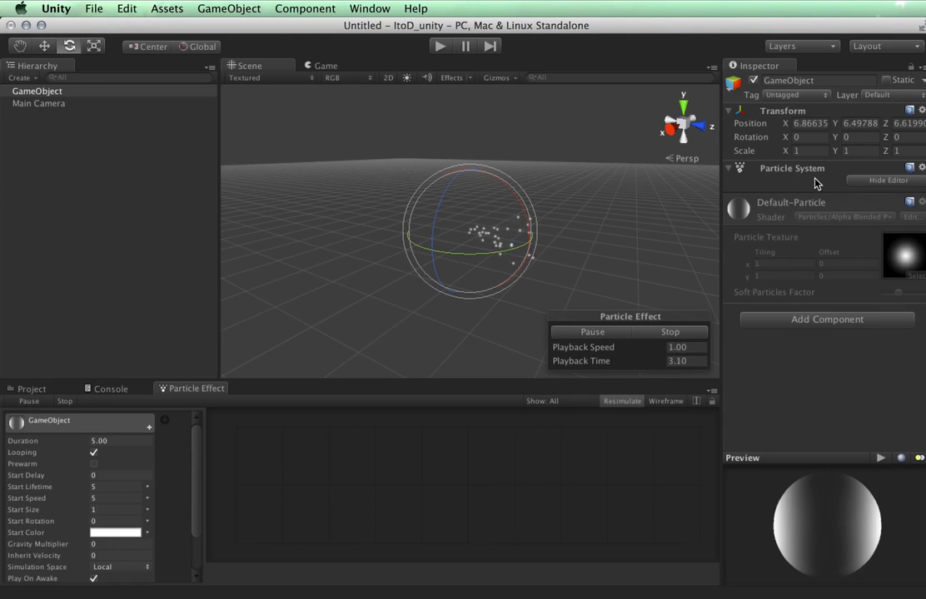
scroll(172, 538, down, 3)
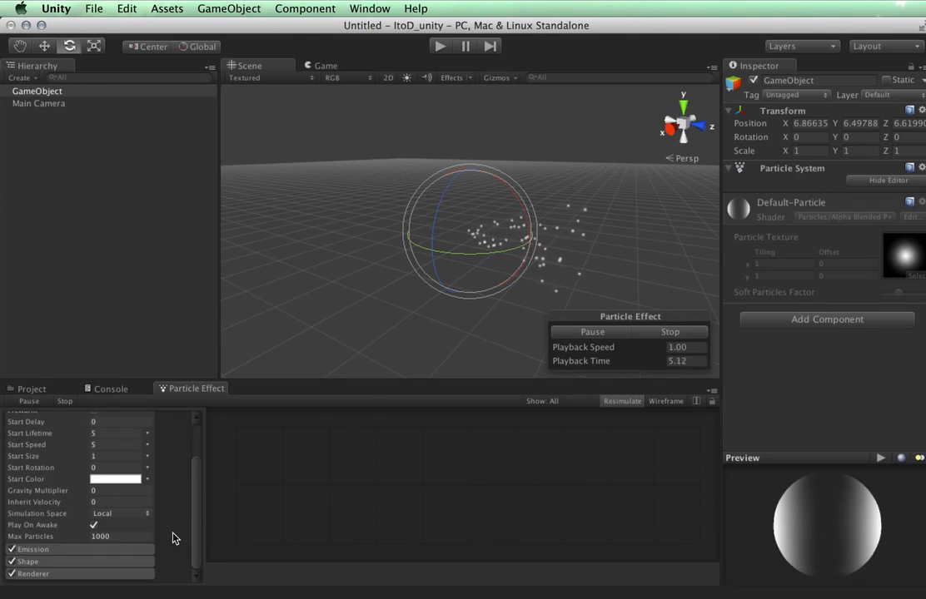
scroll(175, 538, up, 3)
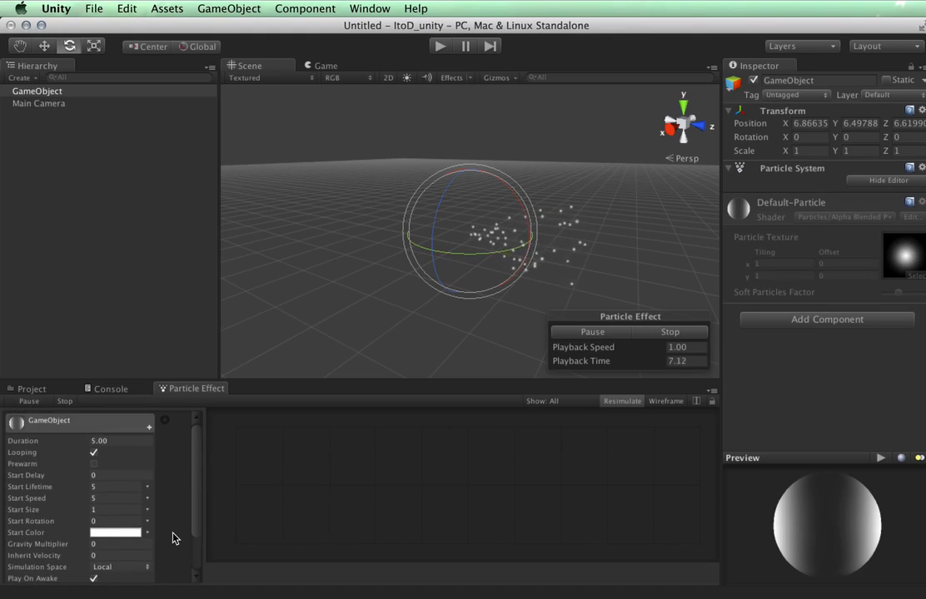
scroll(172, 538, down, 3)
scroll(172, 538, up, 3)
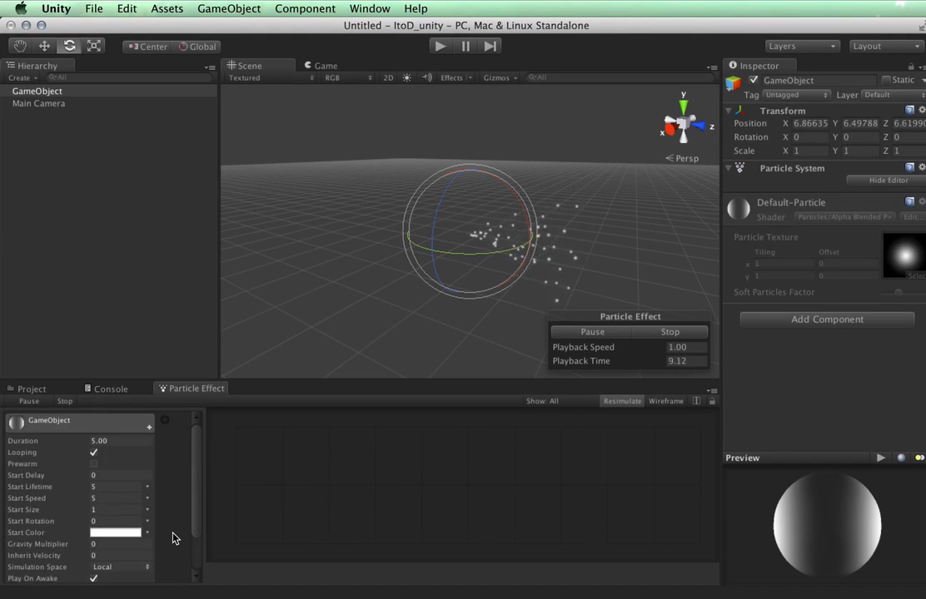
Enlarge the Particle Effect panel and browse the extra module list without adding any module.
drag(190, 378, 204, 305)
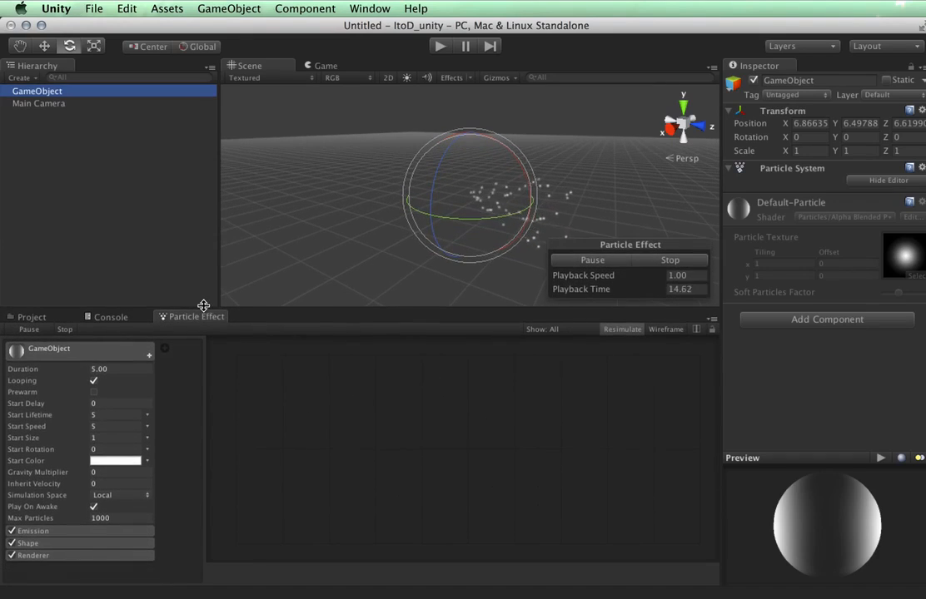
click(149, 355)
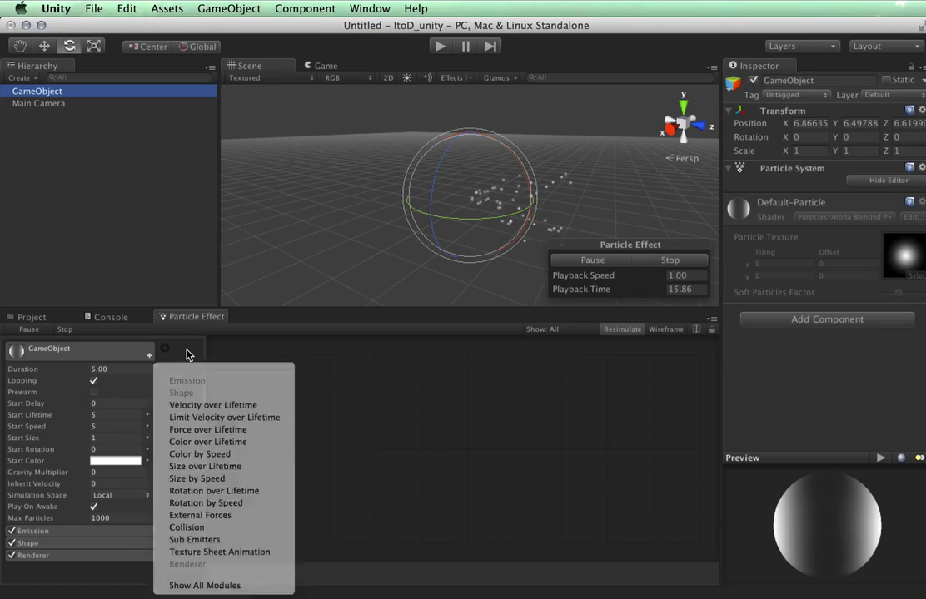
click(188, 355)
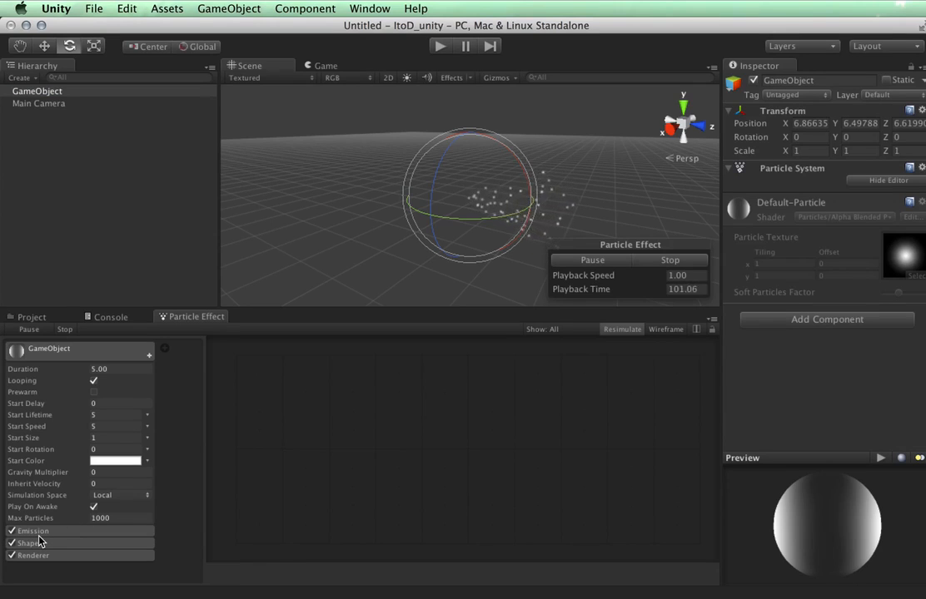
In the Emission module, keep Rate over Time and set the Rate to 500.
click(38, 533)
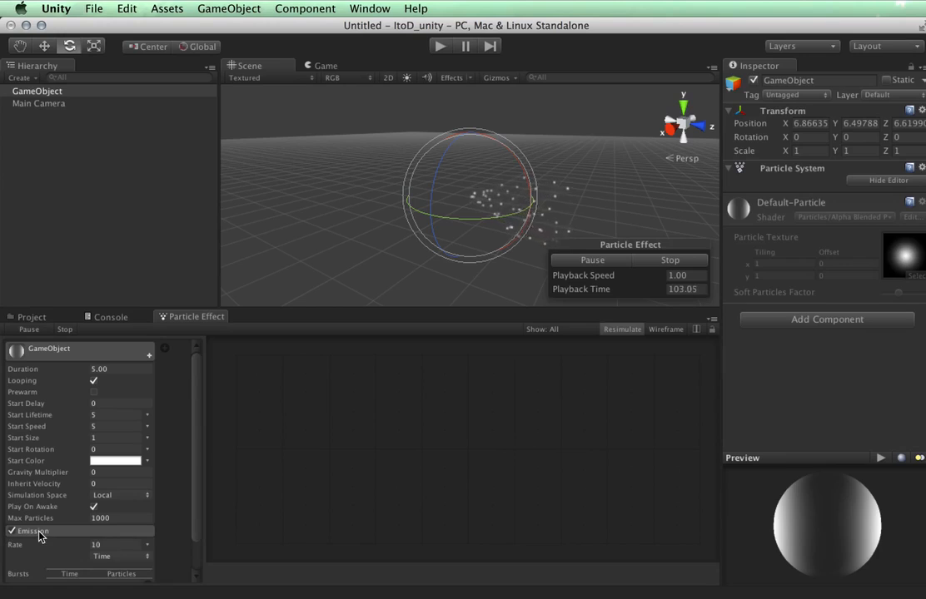
scroll(167, 553, down, 2)
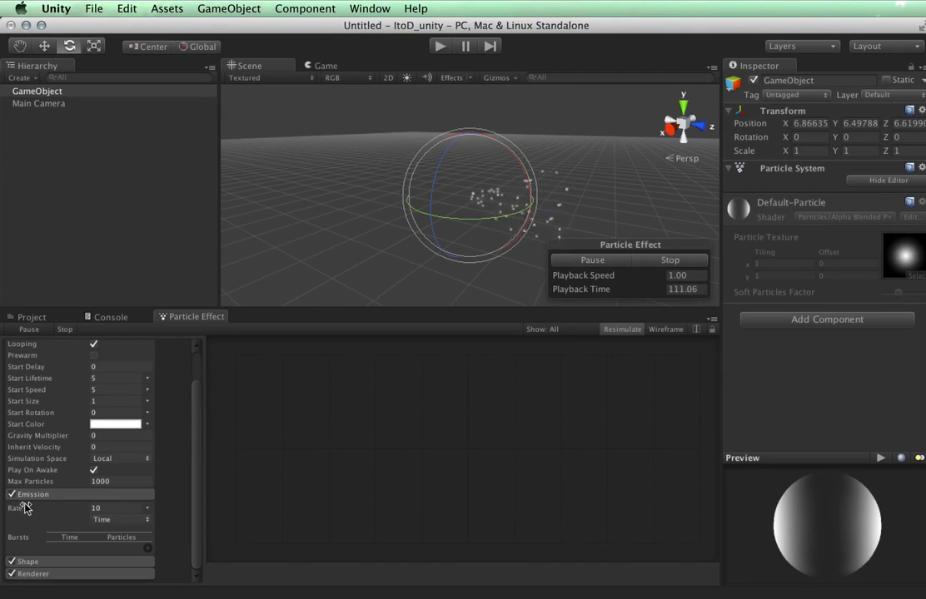
click(118, 520)
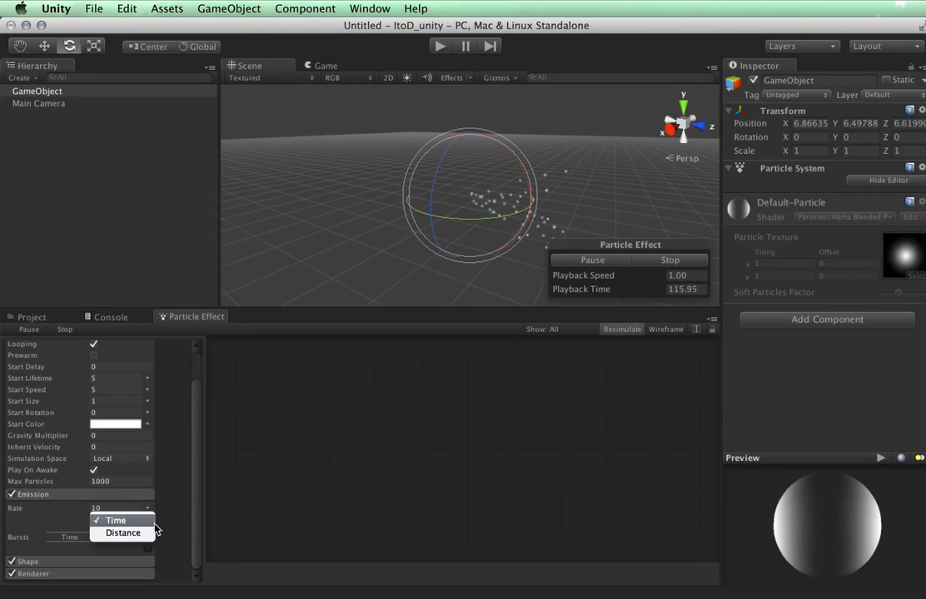
click(129, 521)
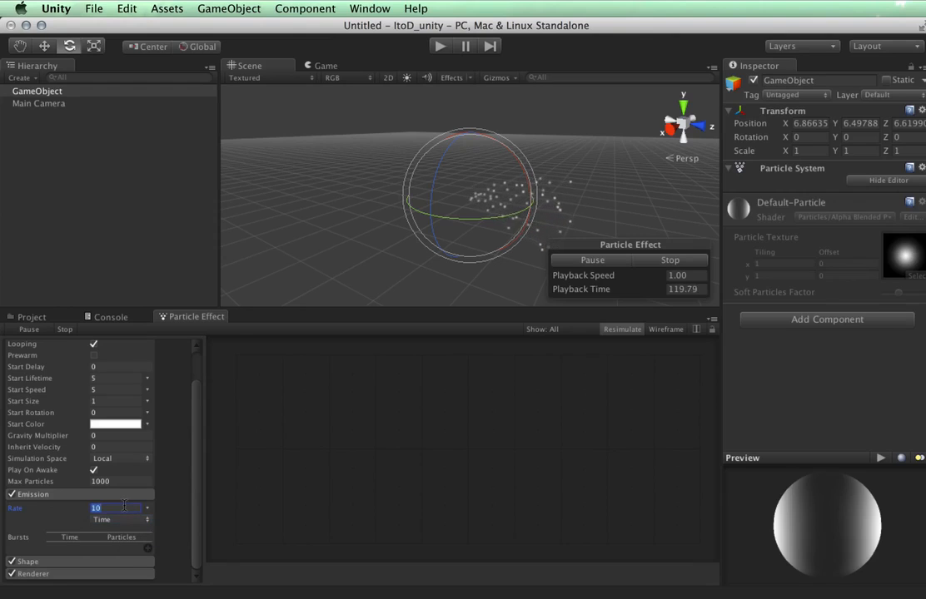
click(124, 506)
text(100)
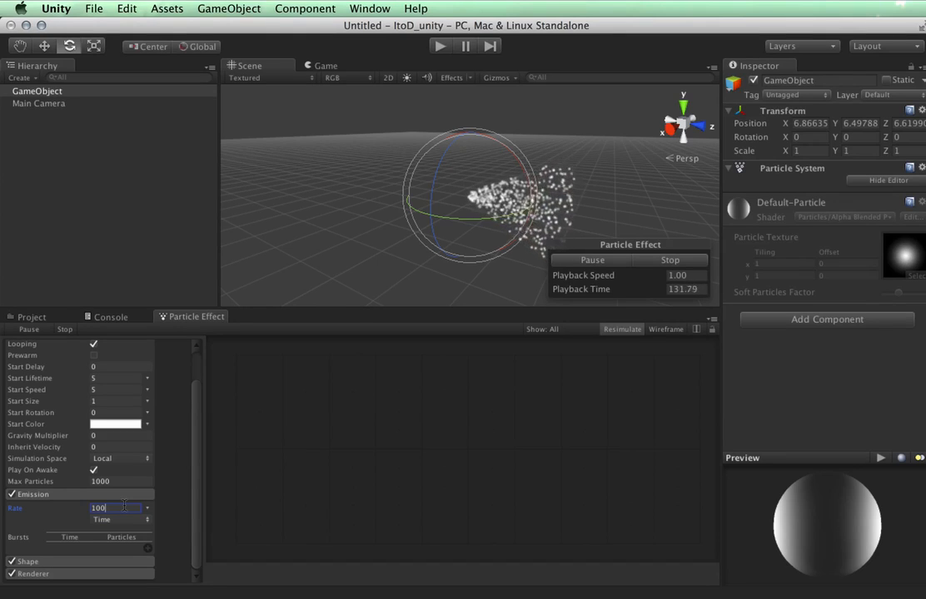
key(BackSpace)
key(BackSpace)
key(BackSpace)
text(500)
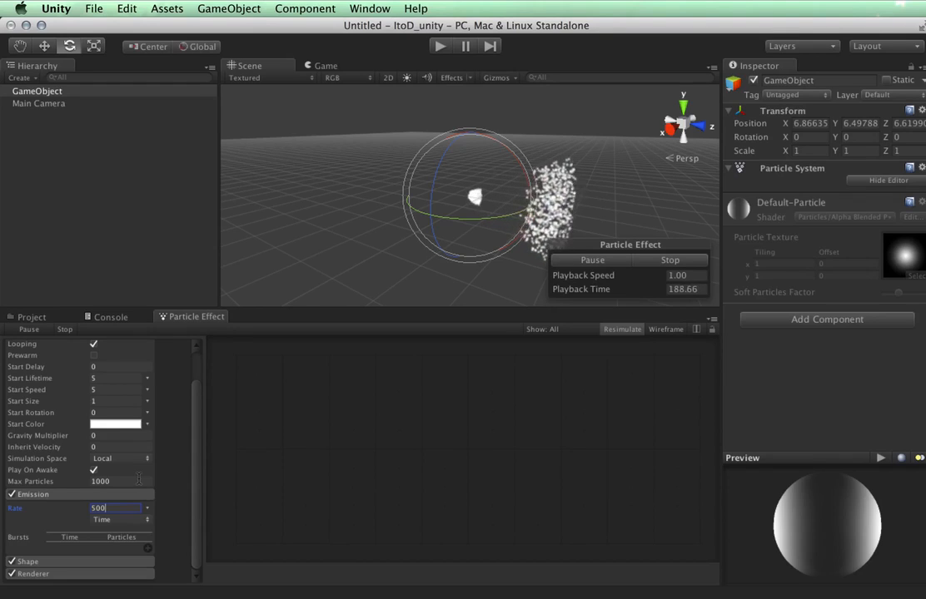
Keep Max Particles at 1000 and lower the Emission Rate from 500 to 10.
click(139, 479)
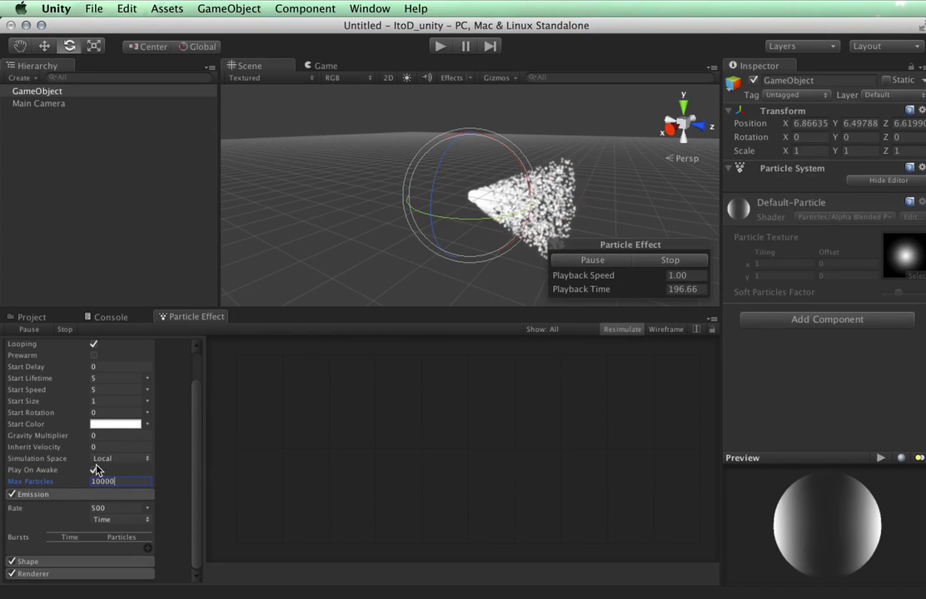
key(BackSpace)
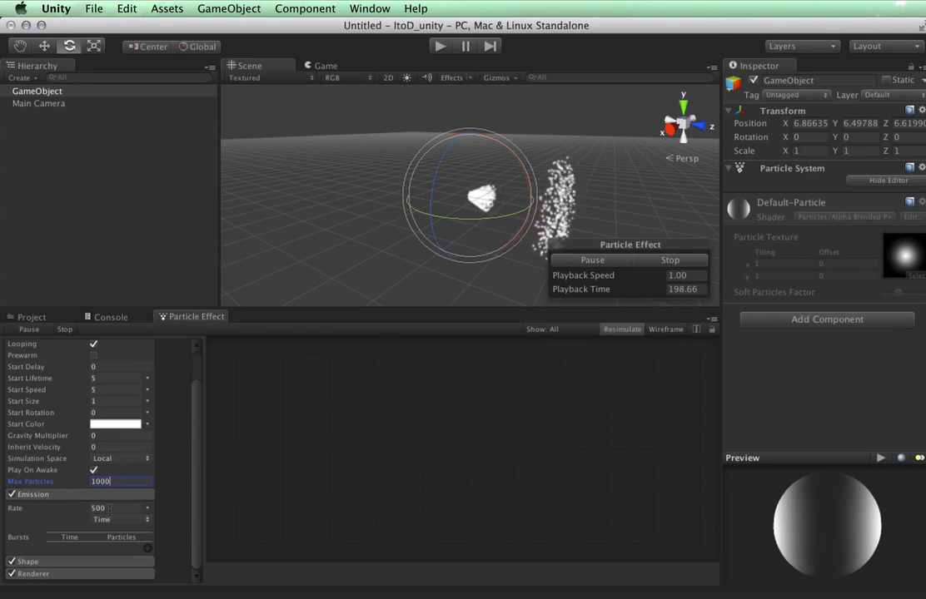
click(108, 508)
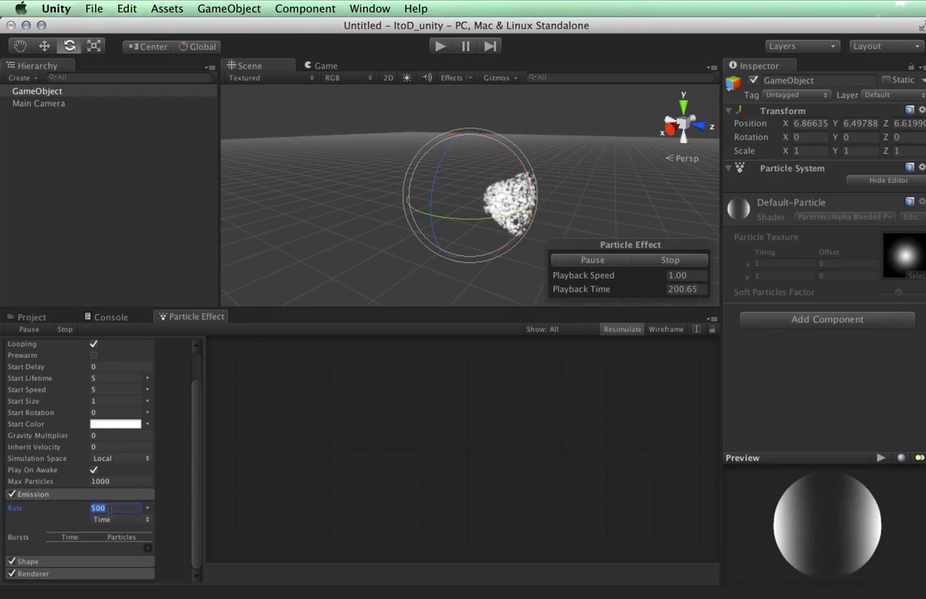
text(10)
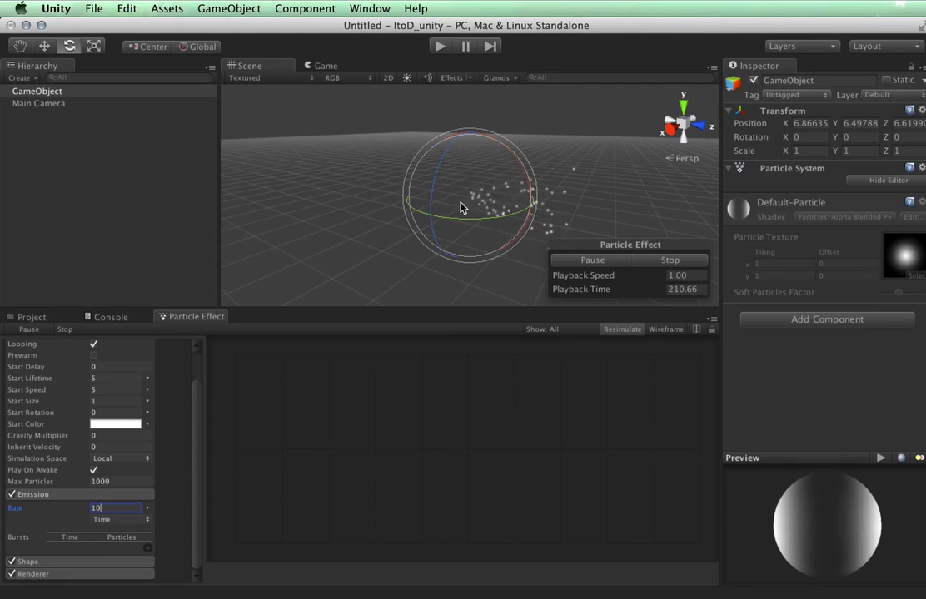
Add two Emission burst rows: Time 2.50 and Time 4.90, 200 particles each.
click(149, 548)
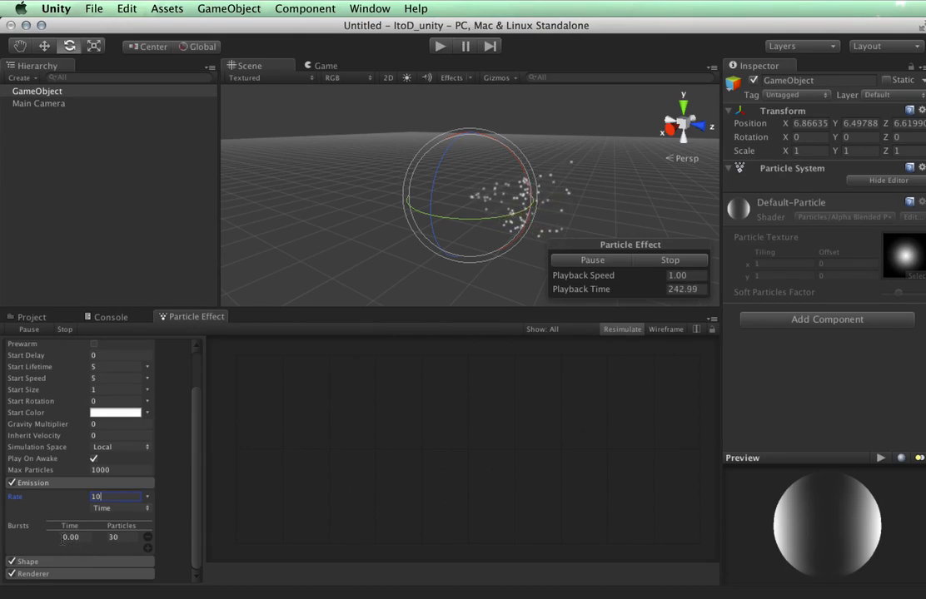
scroll(152, 441, up, 3)
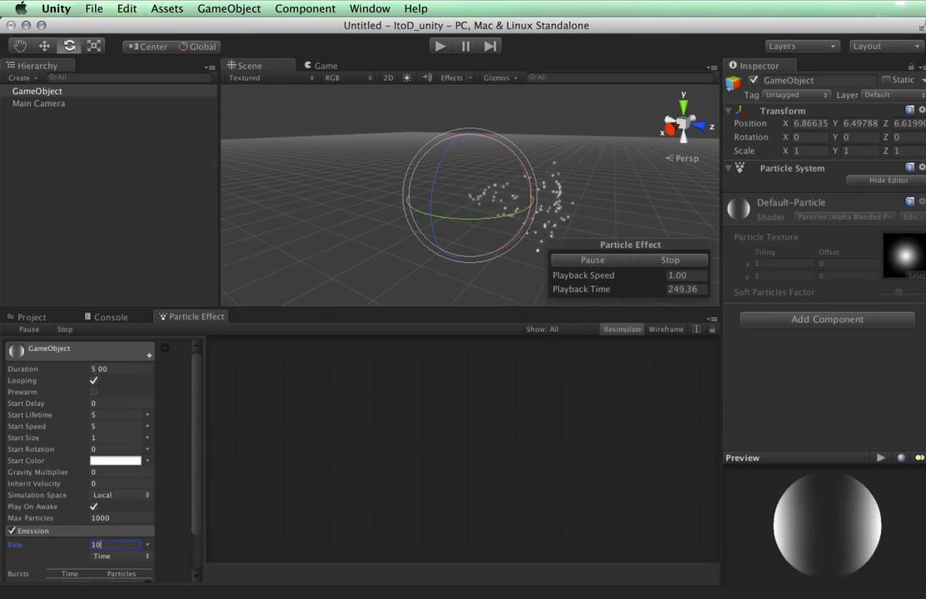
scroll(165, 503, down, 3)
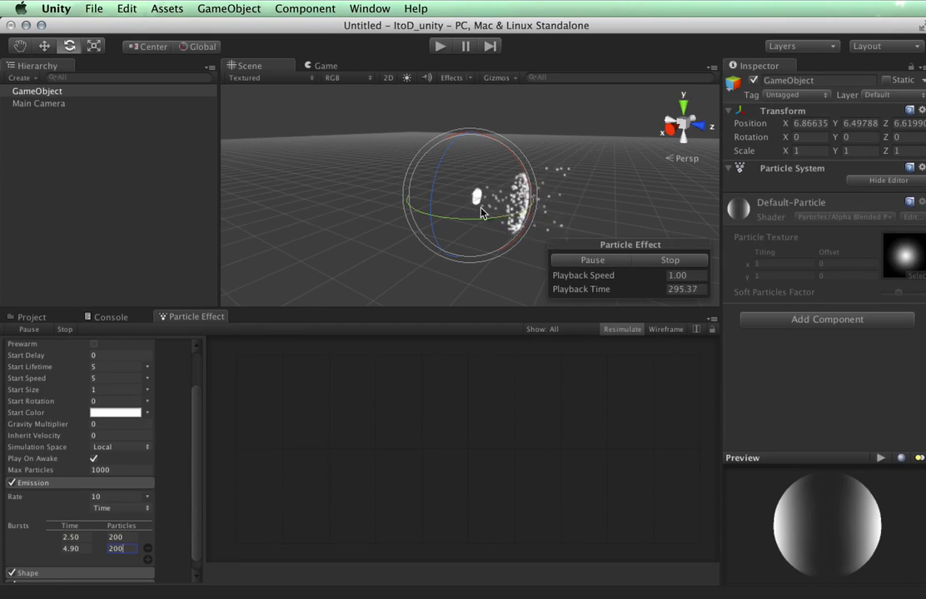
Orbit around the particle cloud and expand the Shape module, showing the Cone emitter.
alt+drag(595, 211, 382, 180)
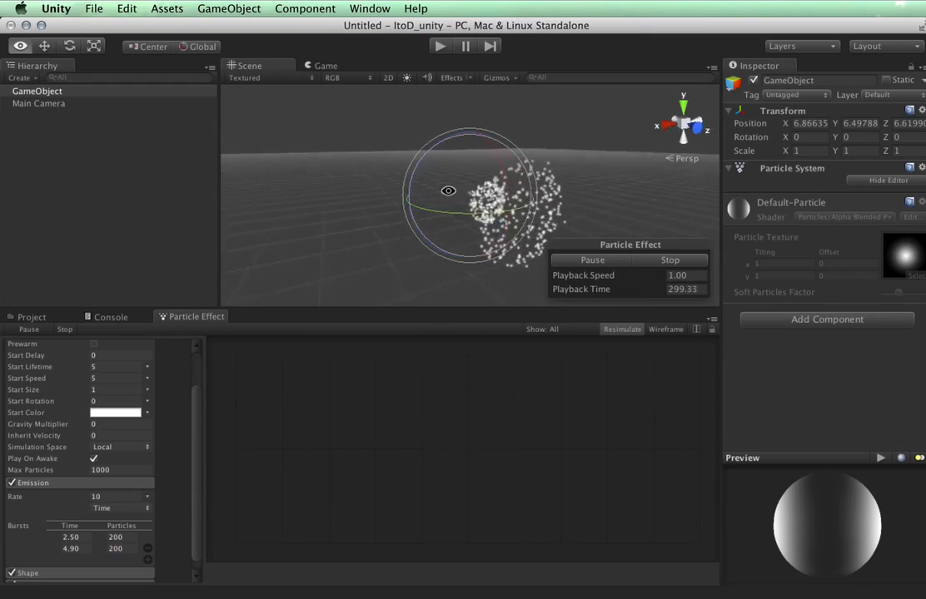
alt+drag(447, 191, 550, 201)
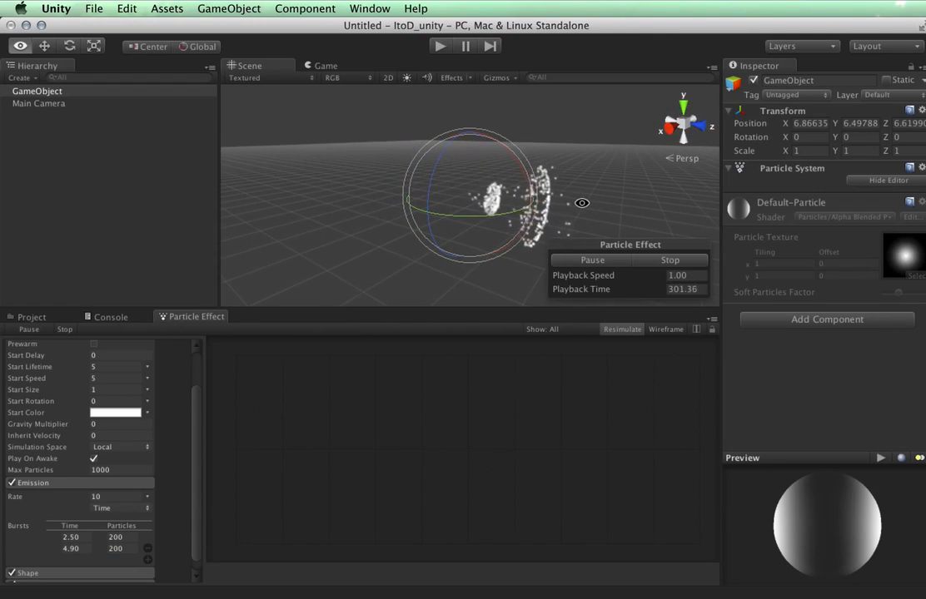
scroll(170, 563, down, 1)
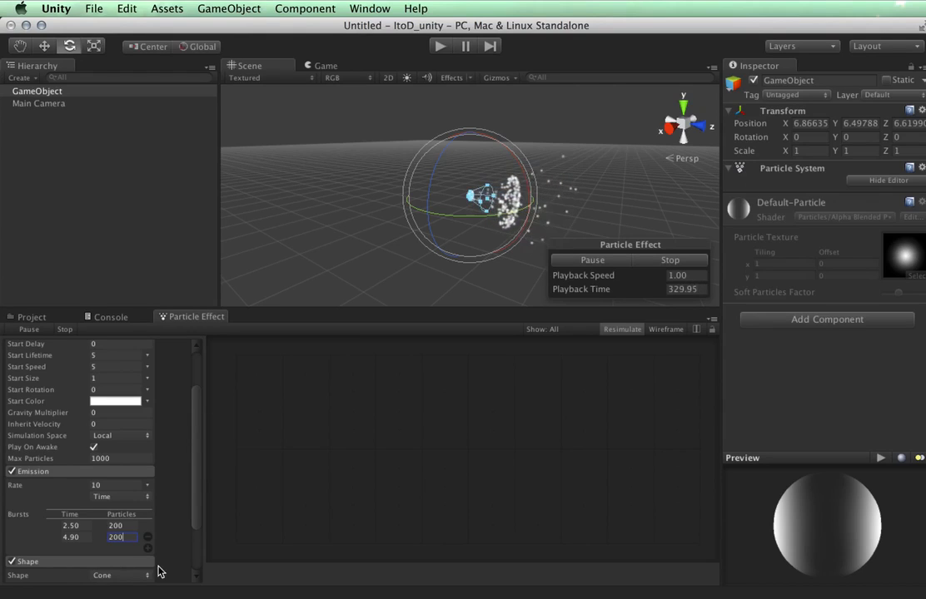
Widen the cone emitter to Angle 43.87 and Radius 4.7, orbiting to check the spread.
scroll(172, 562, down, 4)
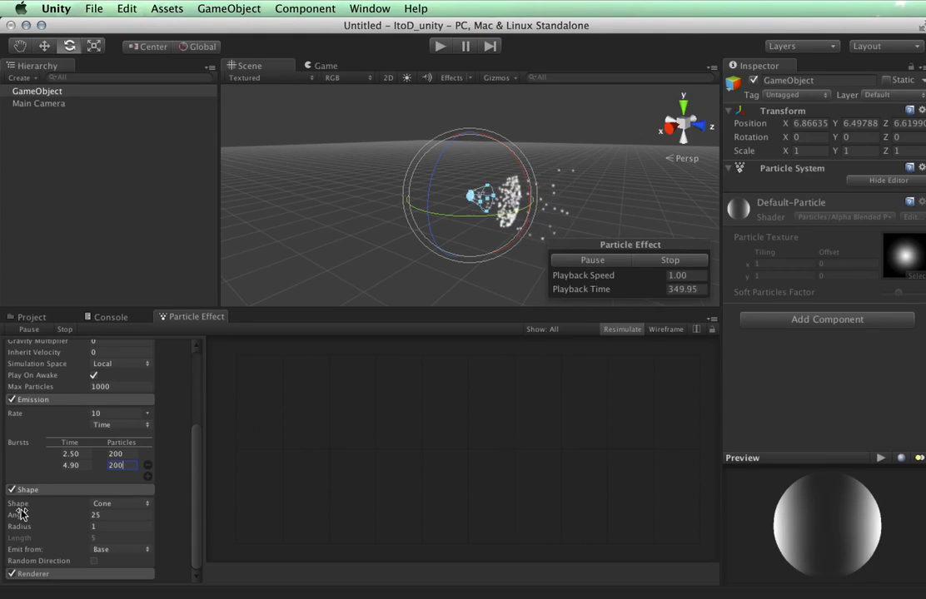
drag(65, 518, 208, 519)
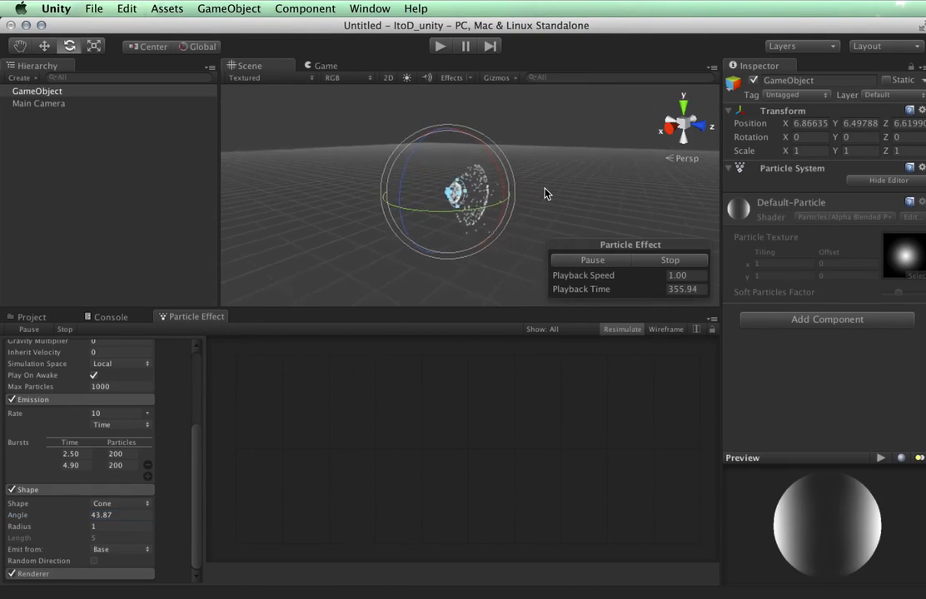
scroll(546, 190, up, 10)
alt+drag(540, 193, 829, 159)
scroll(592, 196, down, 3)
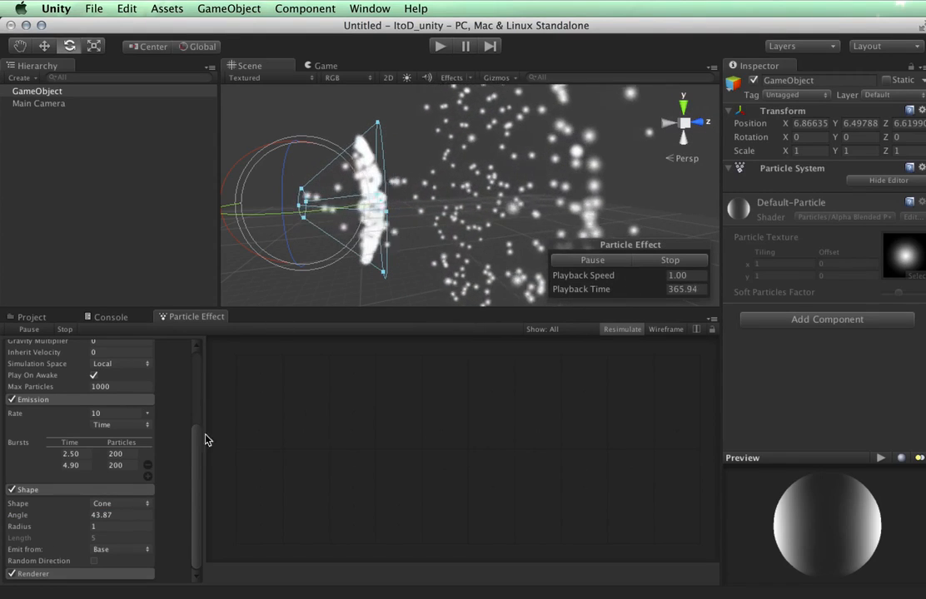
drag(23, 527, 47, 528)
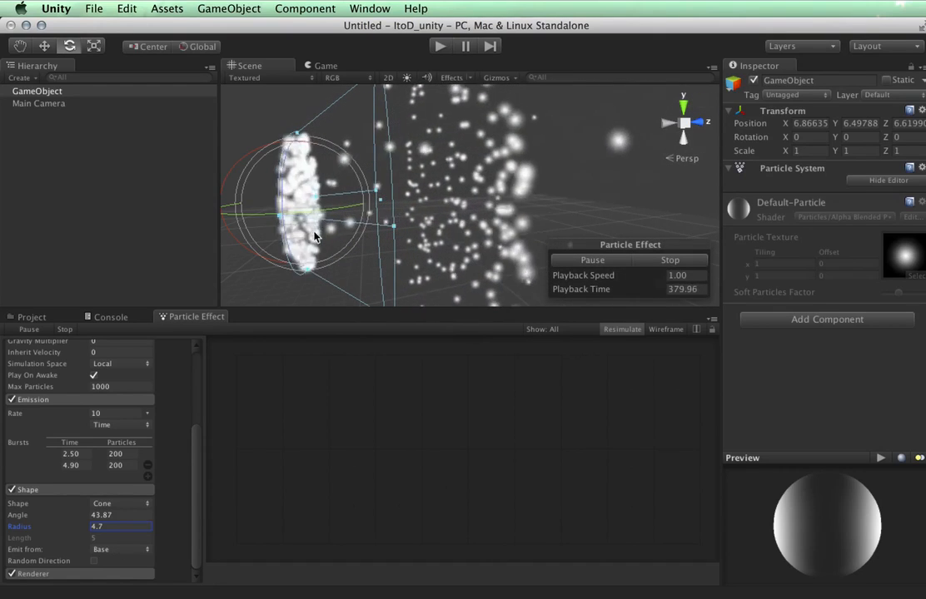
Try the cone's Base Shell and Volume emission modes, orbiting the scene to compare.
click(123, 551)
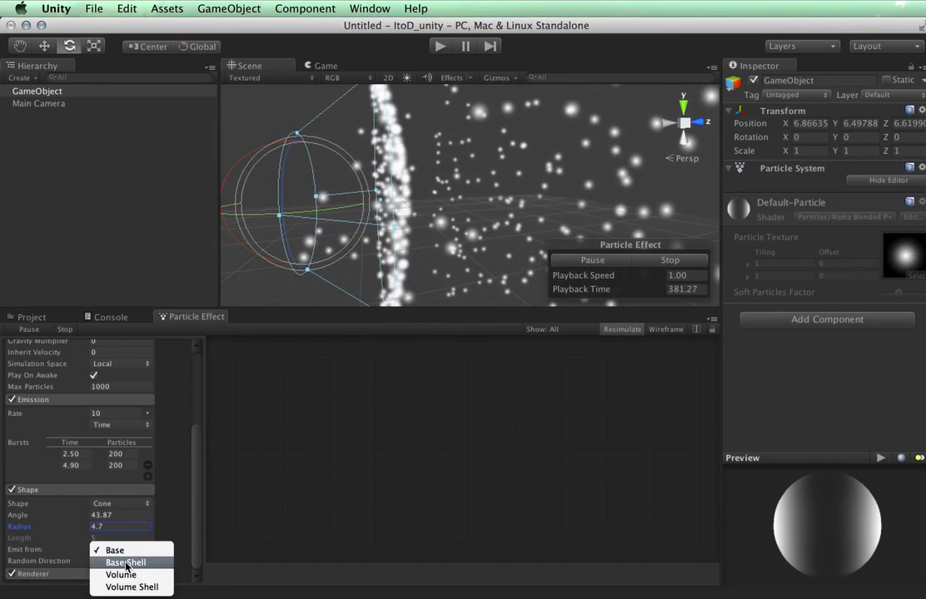
click(127, 567)
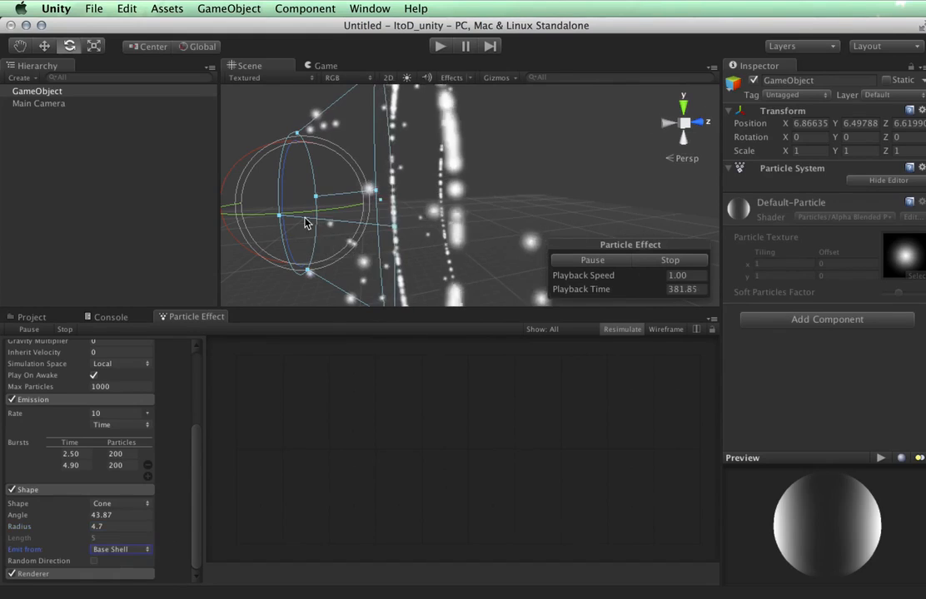
alt+drag(502, 101, 598, 252)
click(109, 551)
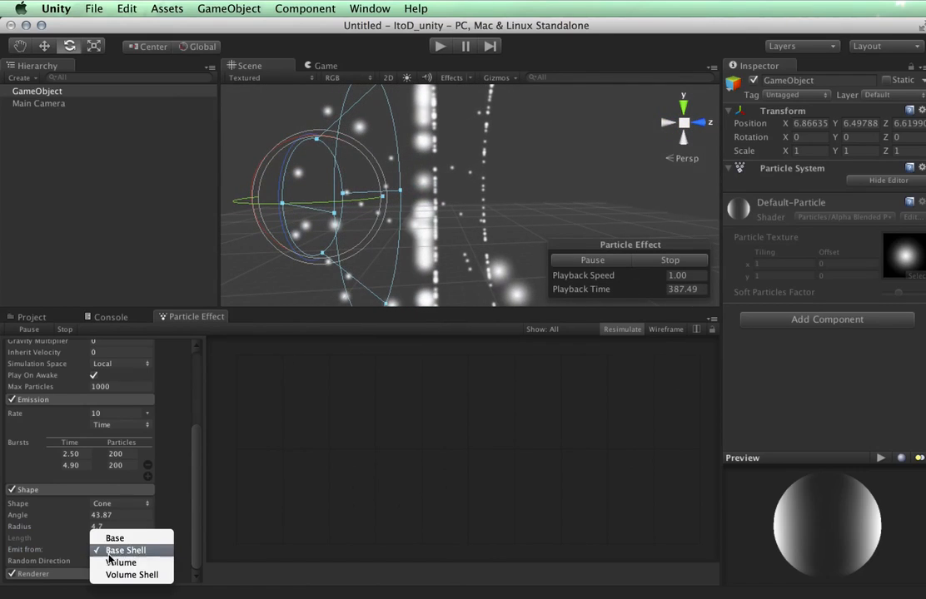
click(120, 563)
alt+drag(405, 265, 448, 259)
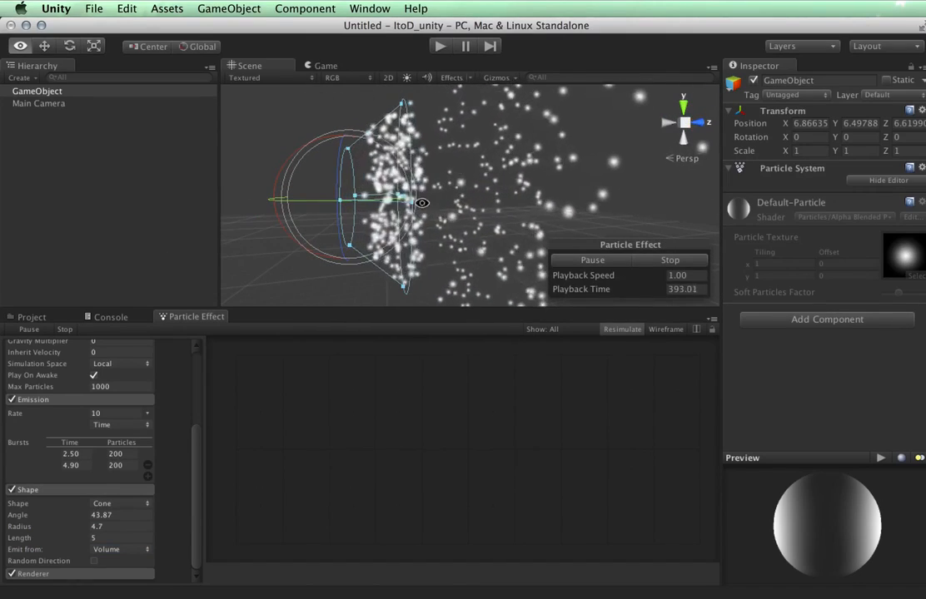
Set the cone to emit from Volume Shell and enable Random Direction.
click(143, 552)
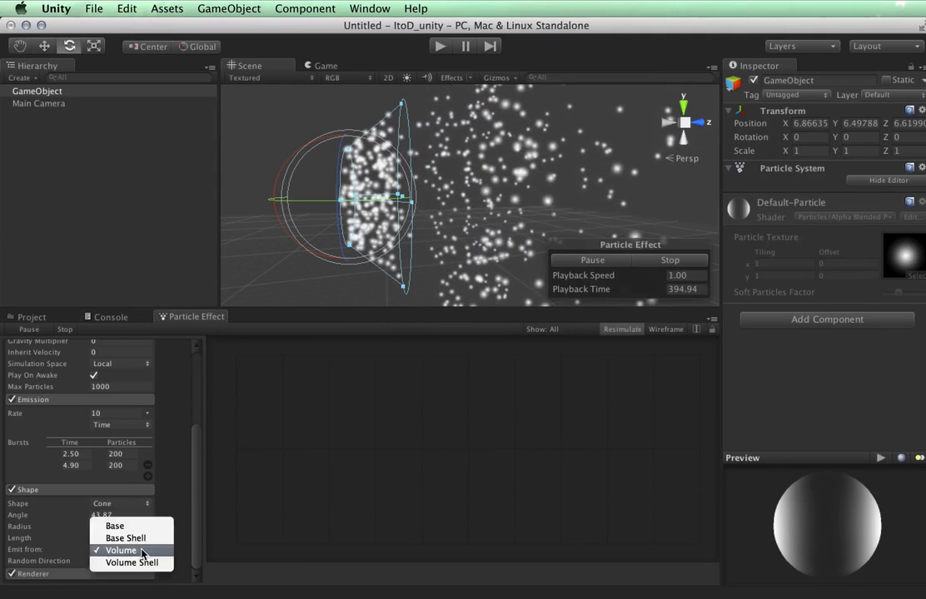
click(141, 564)
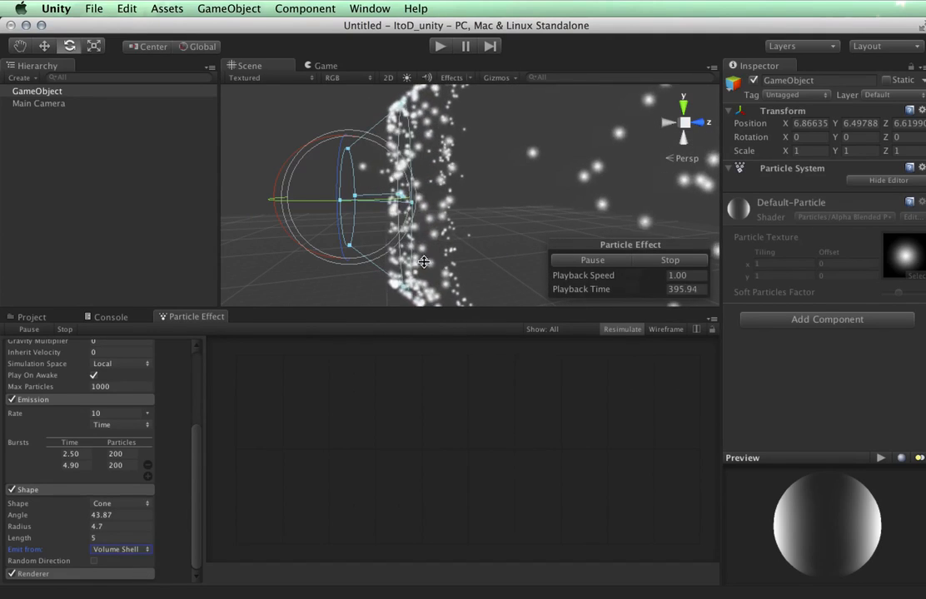
alt+drag(368, 155, 244, 207)
alt+drag(433, 227, 616, 203)
click(94, 561)
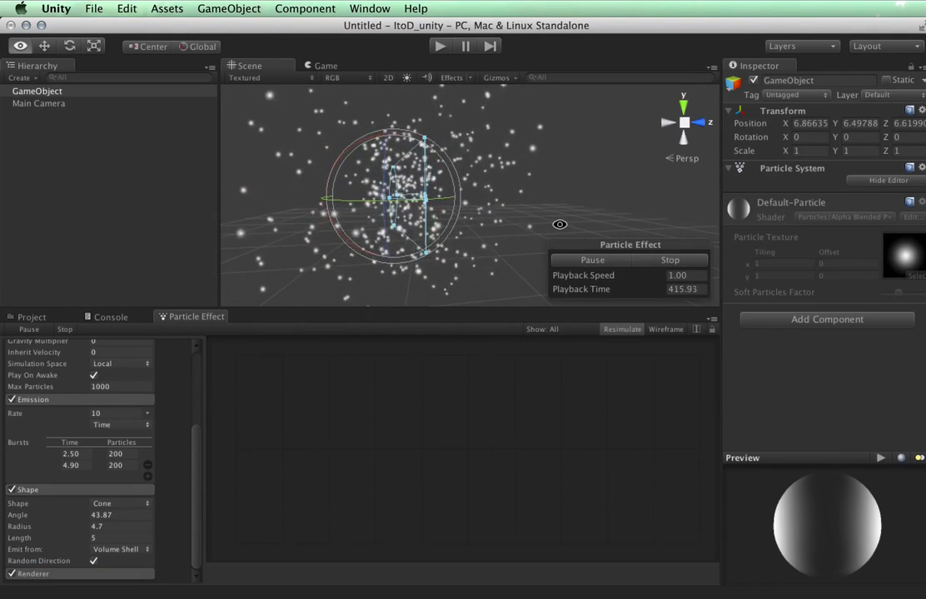
Make the emitter a Sphere emitting from its shell, with Random Direction turned off.
click(133, 553)
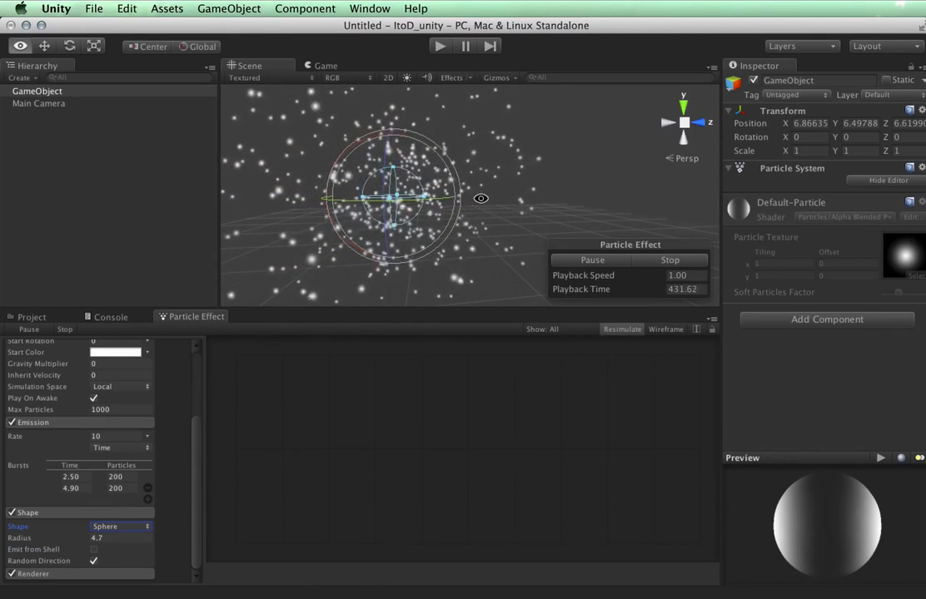
alt+drag(415, 205, 306, 209)
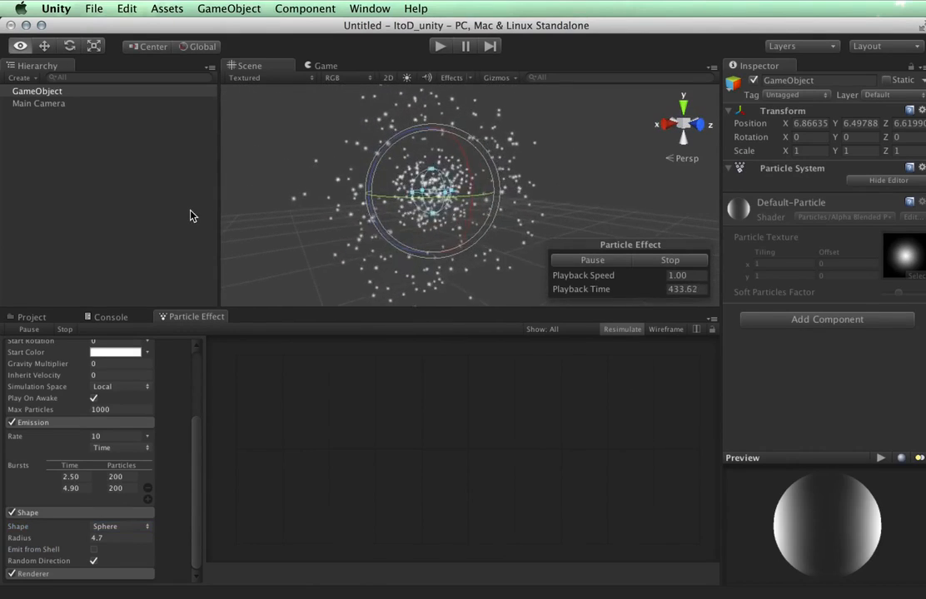
scroll(408, 215, up, 10)
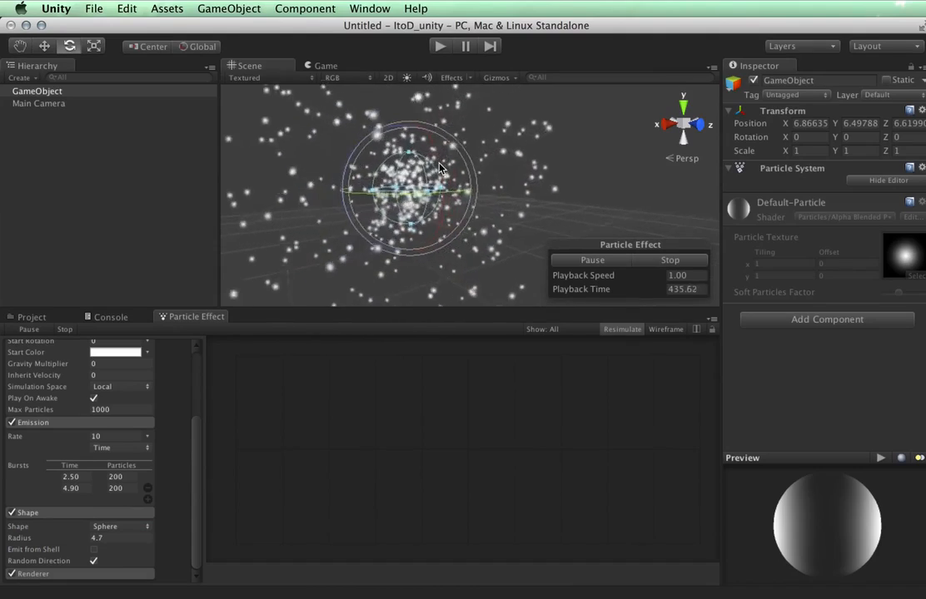
alt+drag(408, 214, 606, 177)
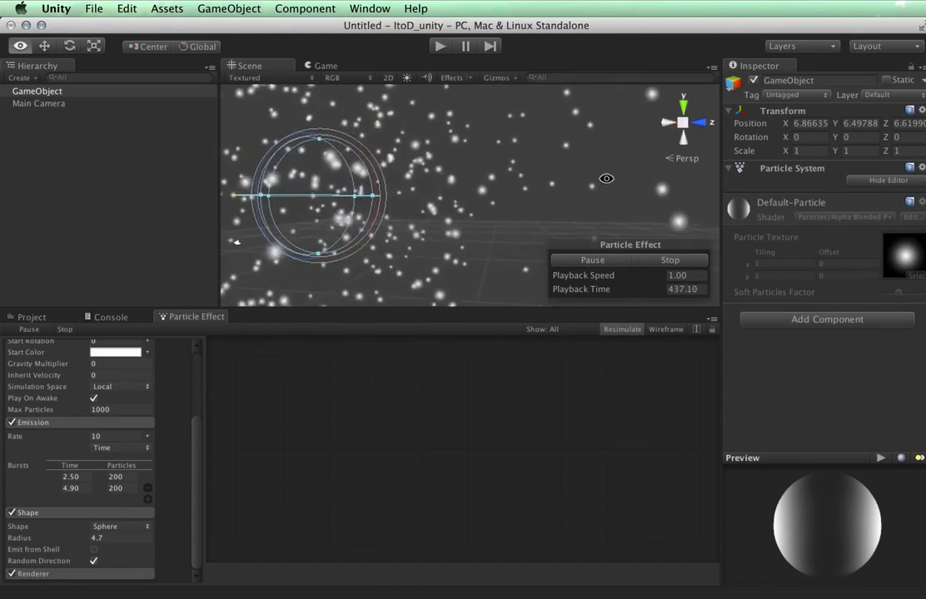
click(94, 551)
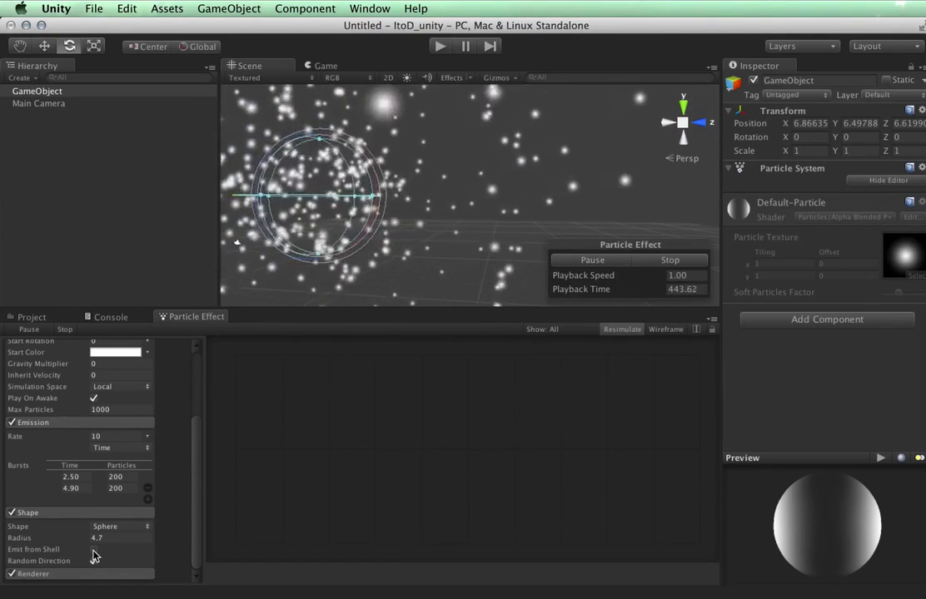
alt+drag(524, 190, 546, 356)
click(94, 561)
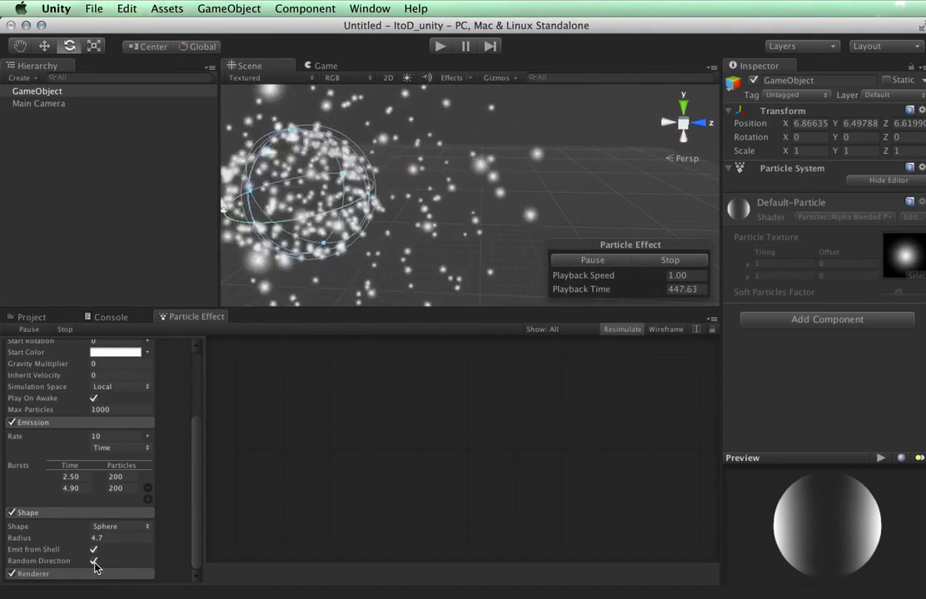
alt+drag(445, 144, 358, 176)
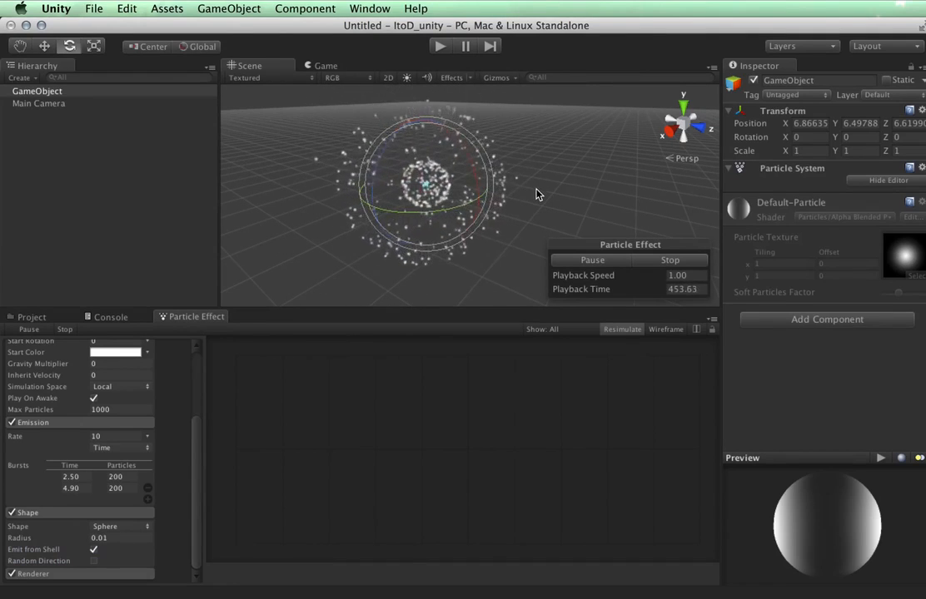
Set the sphere Radius to 0.88 and change the emitter shape to HemiSphere.
scroll(537, 194, up, 5)
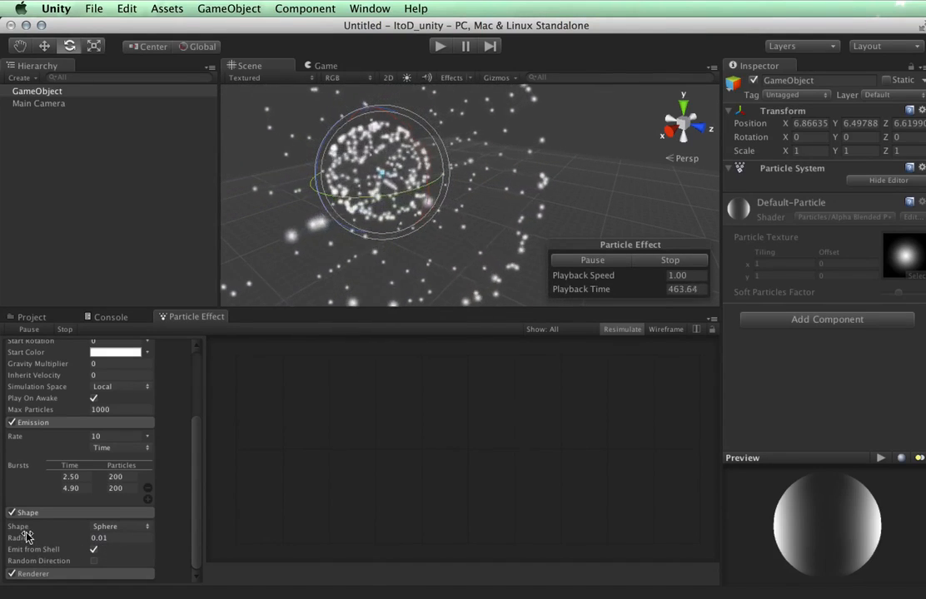
drag(26, 537, 68, 541)
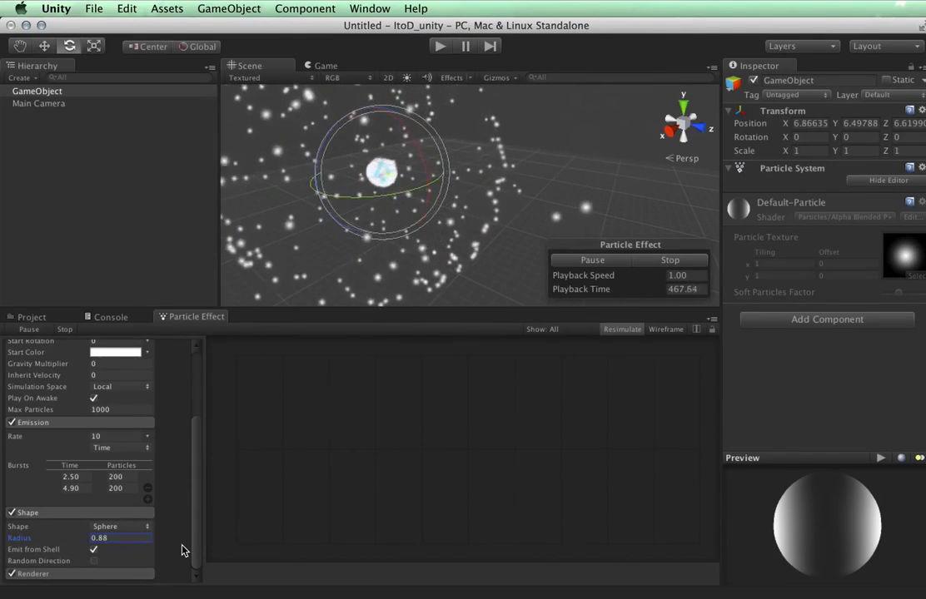
click(109, 528)
click(108, 542)
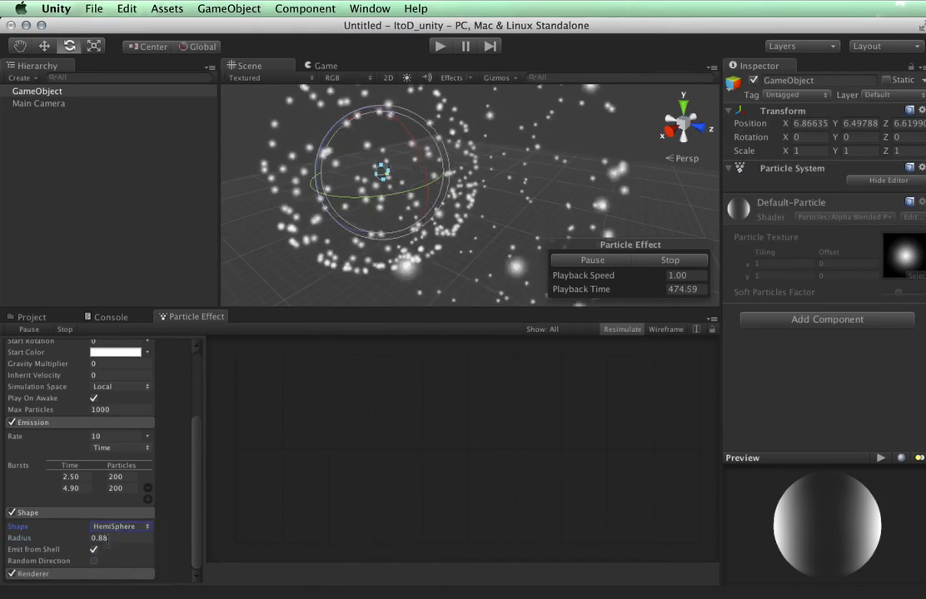
alt+drag(416, 246, 556, 200)
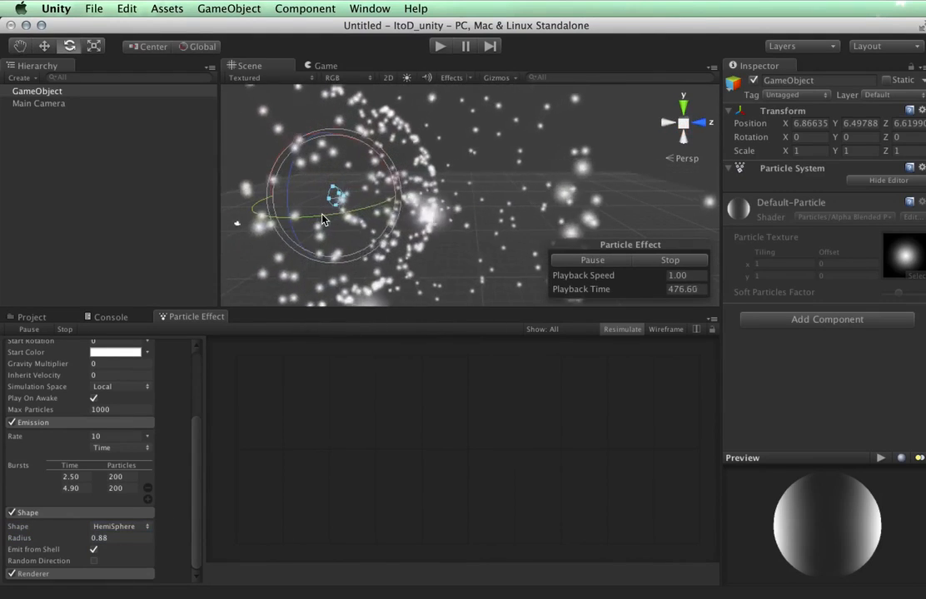
scroll(323, 214, down, 10)
scroll(324, 213, up, 5)
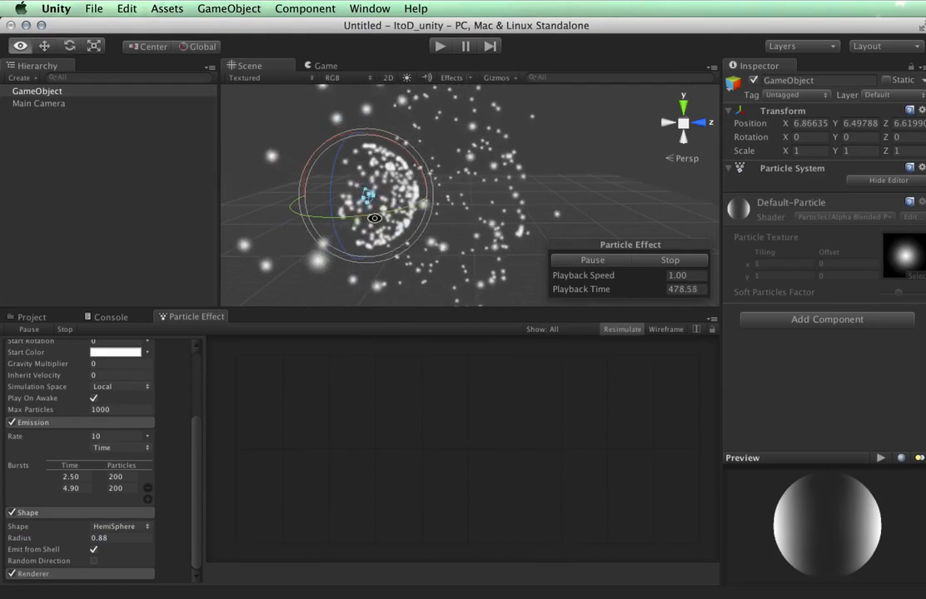
mouse_move(397, 215)
alt+mouse_down()
mouse_move(615, 156)
mouse_move(407, 203)
mouse_move(423, 206)
mouse_move(400, 214)
alt+mouse_up()
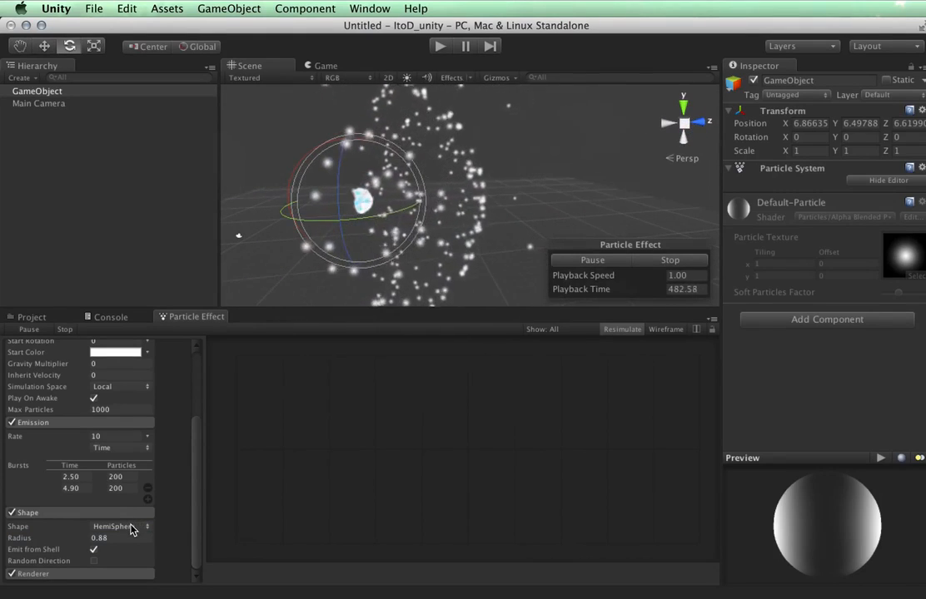
Make the emitter a Box shape and set Box X to 2.
click(133, 527)
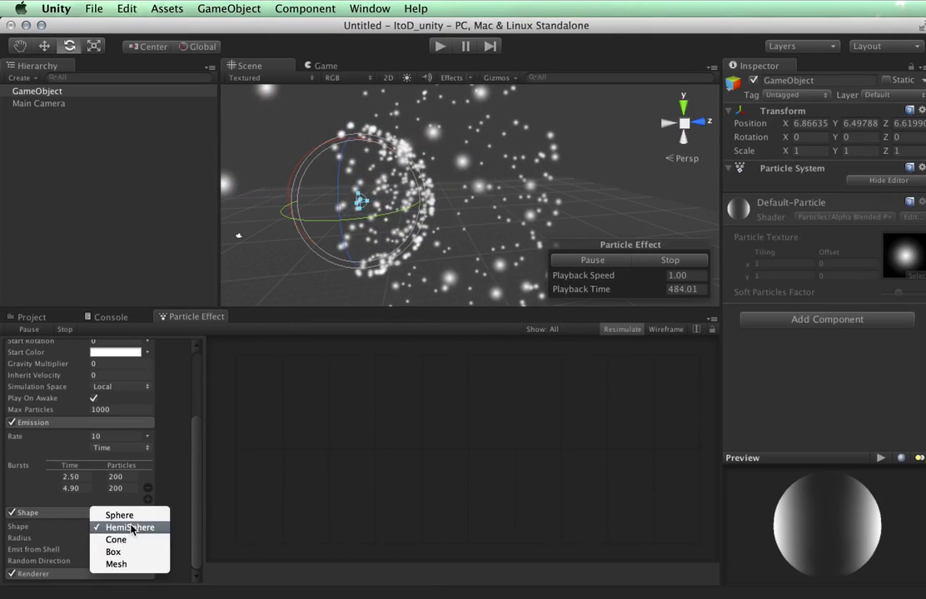
click(126, 554)
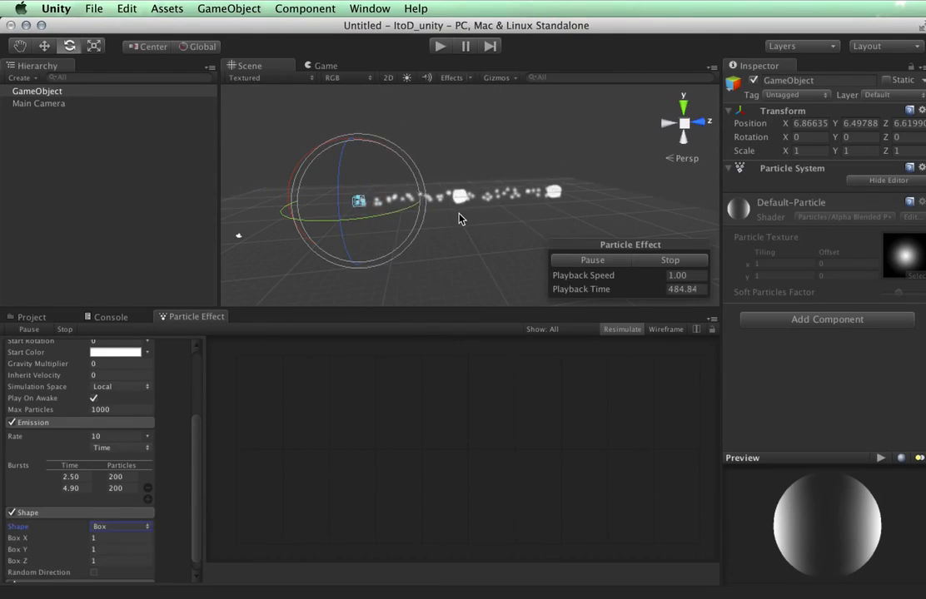
alt+drag(458, 214, 423, 190)
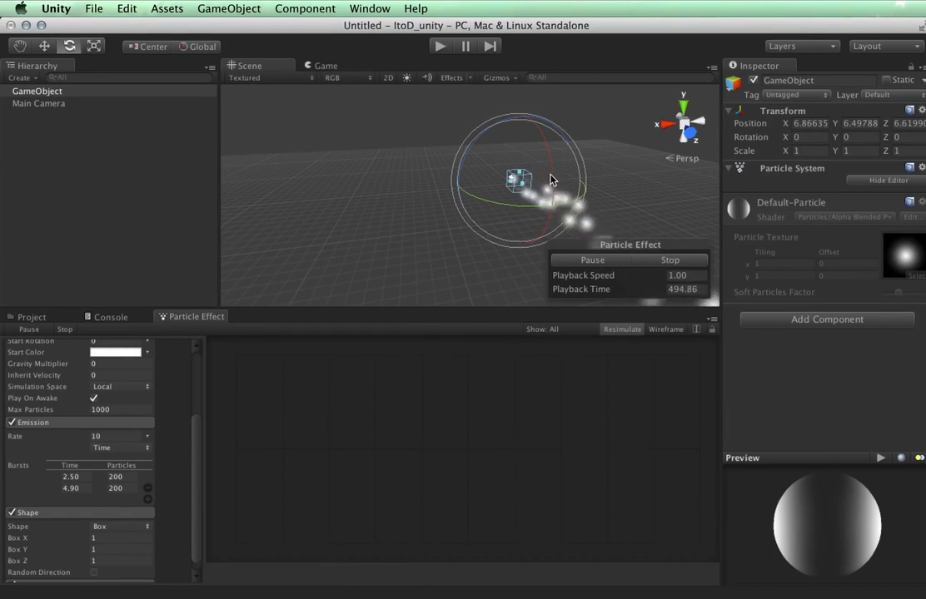
click(115, 539)
text(2)
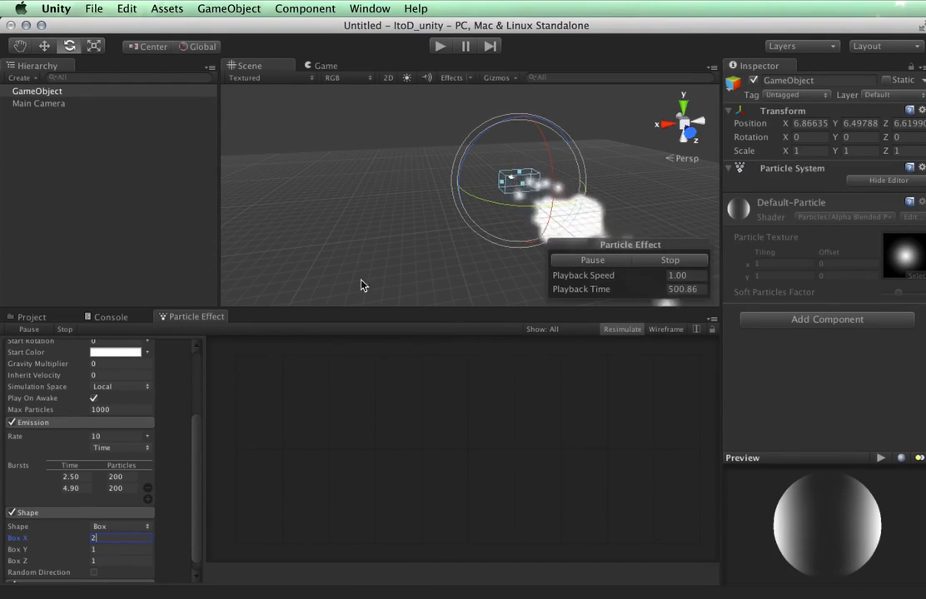
Turn Random Direction on, then back off, leaving particle directions non-random.
scroll(171, 549, down, 1)
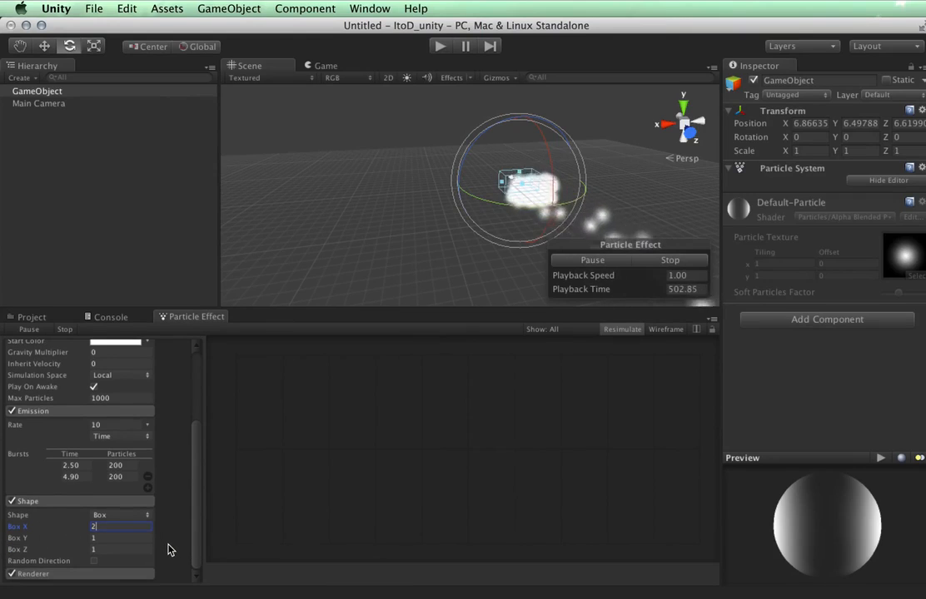
click(93, 561)
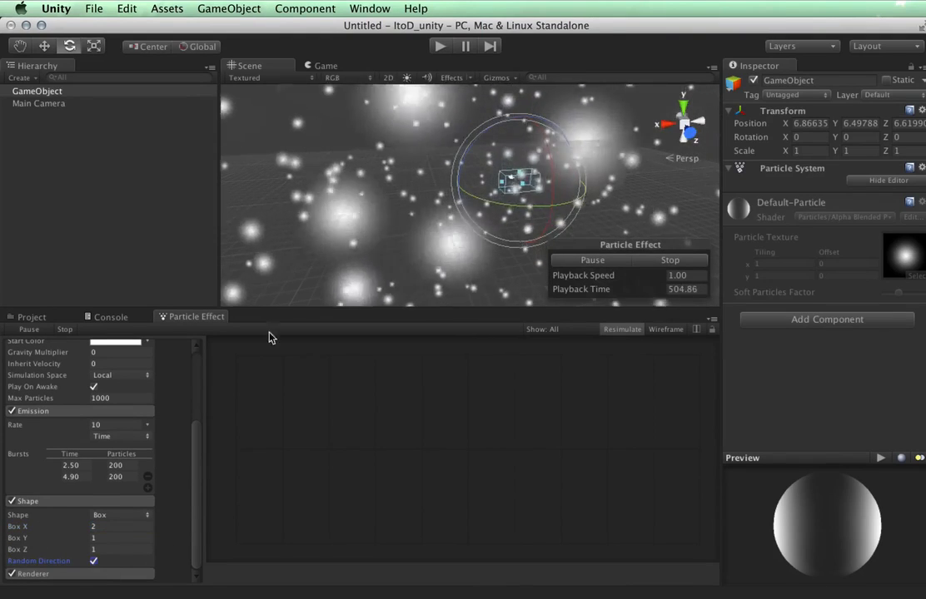
click(93, 561)
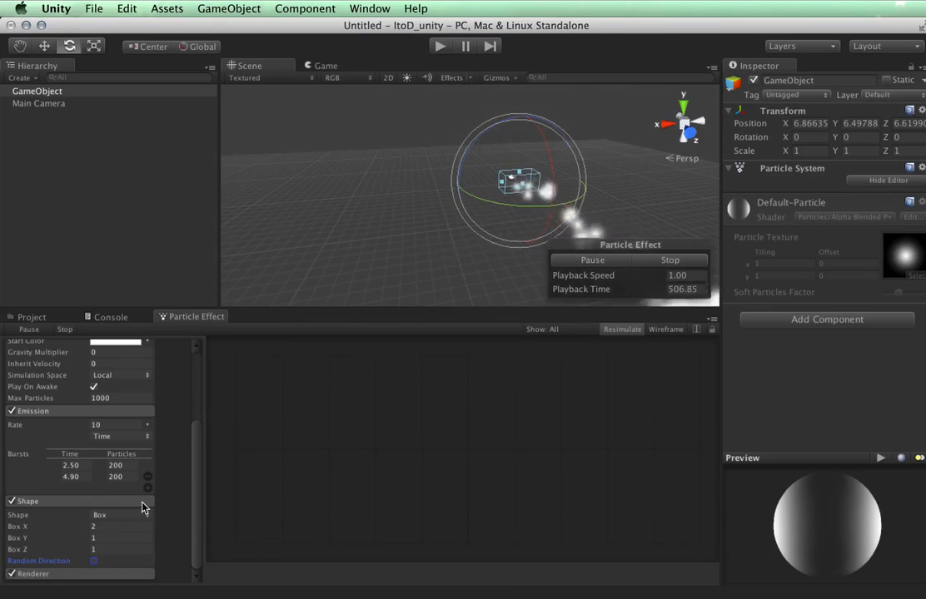
click(125, 517)
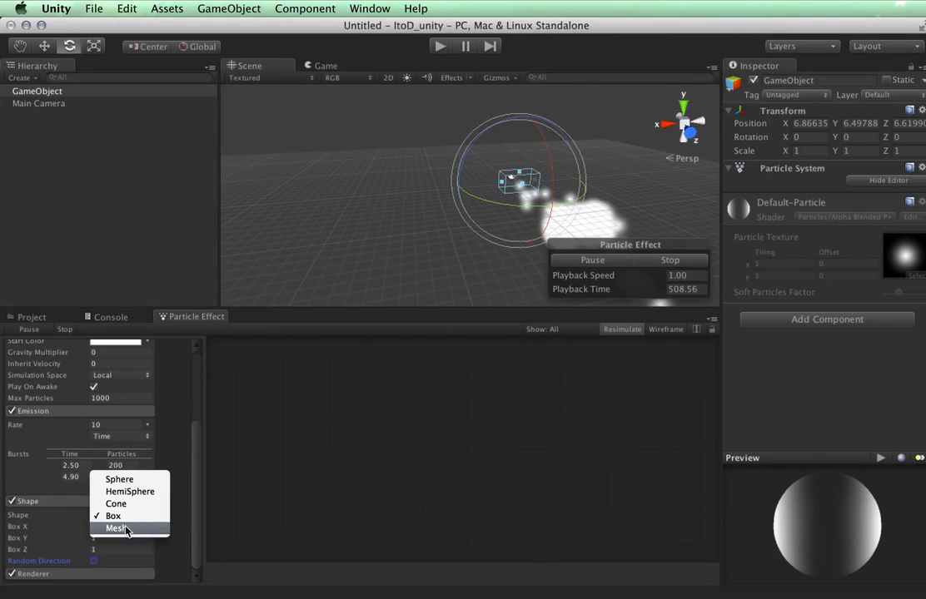
Try a Mesh emitter using the icosahedron, then clear the mesh to None.
click(126, 528)
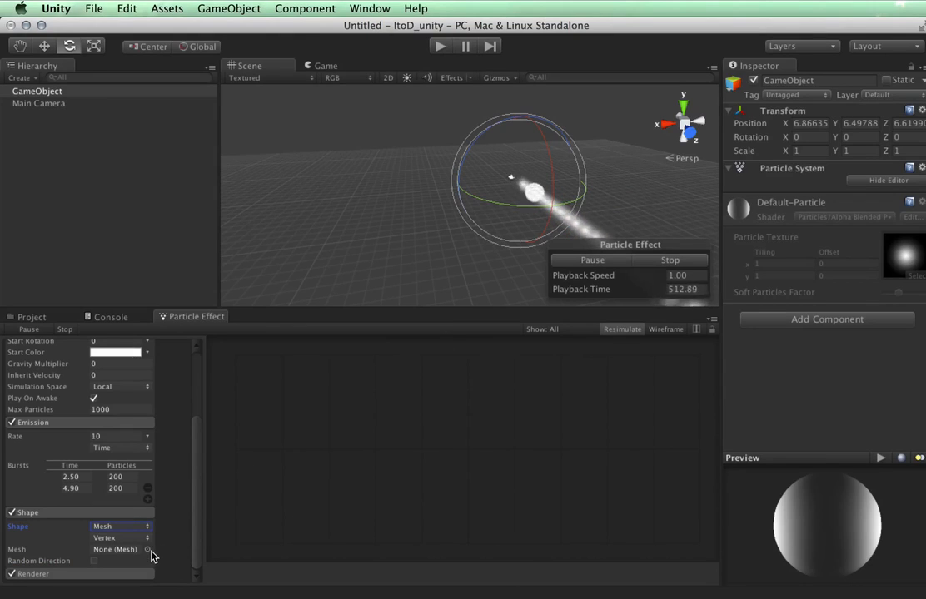
click(149, 551)
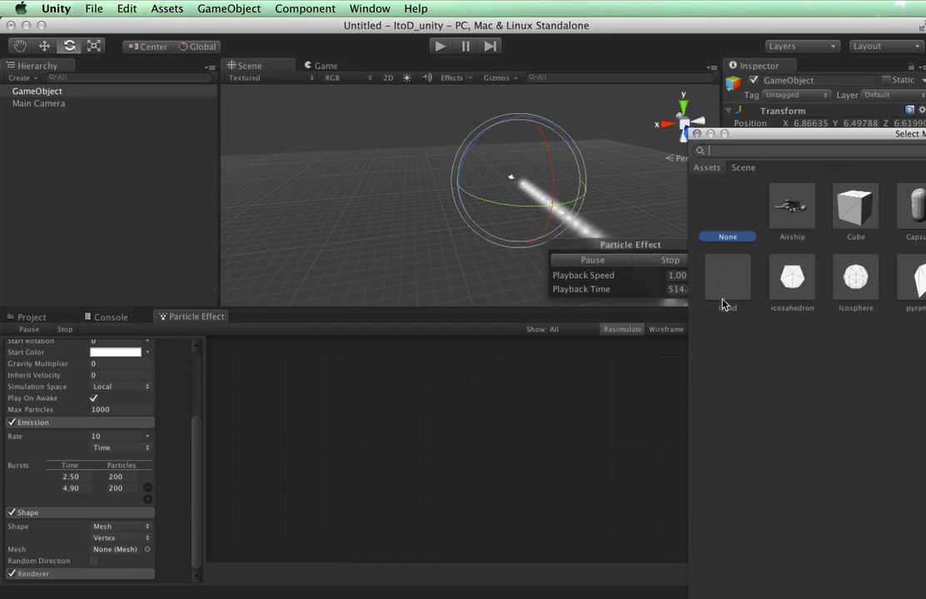
click(790, 283)
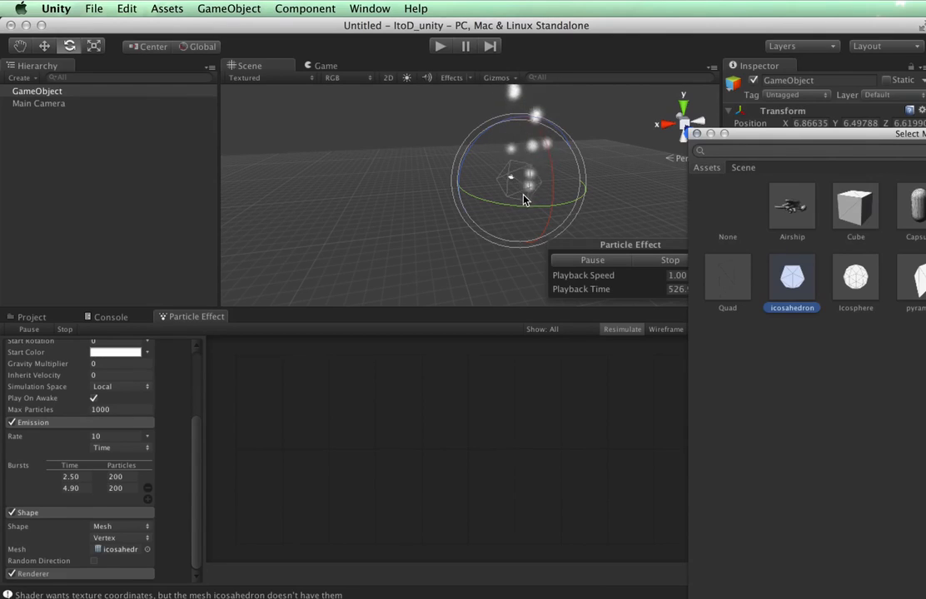
click(736, 215)
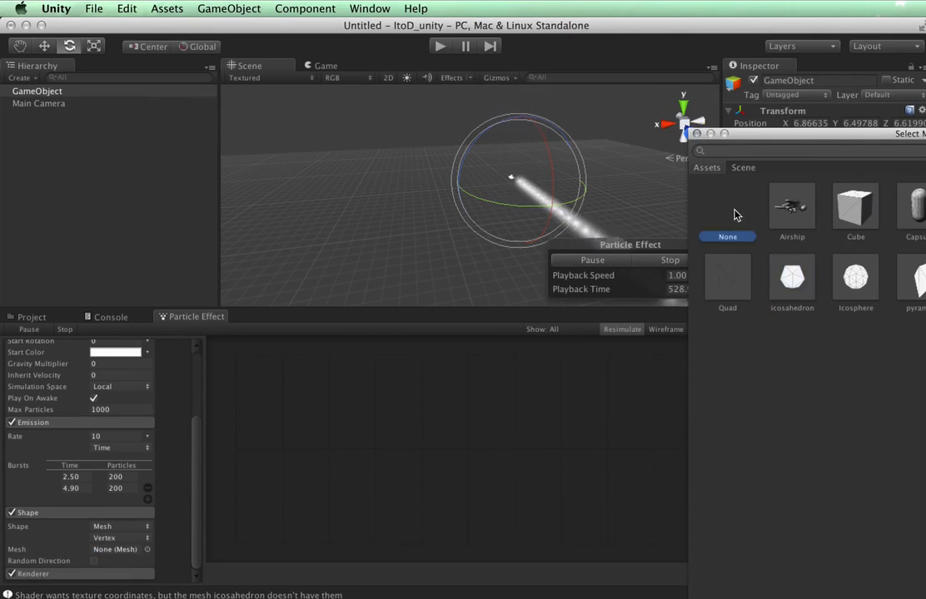
click(698, 135)
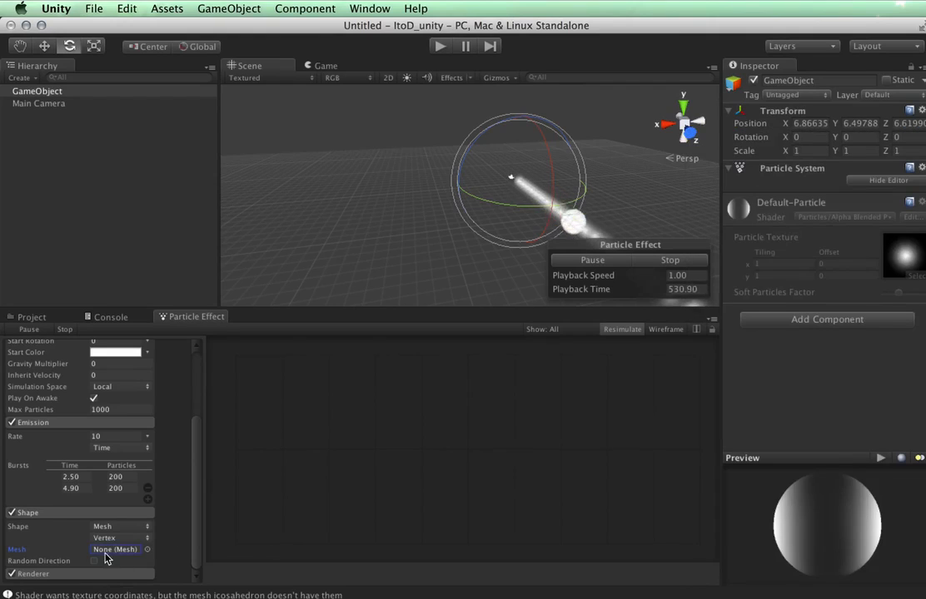
Switch the emitter shape back to the 2×1×1 Box.
click(130, 525)
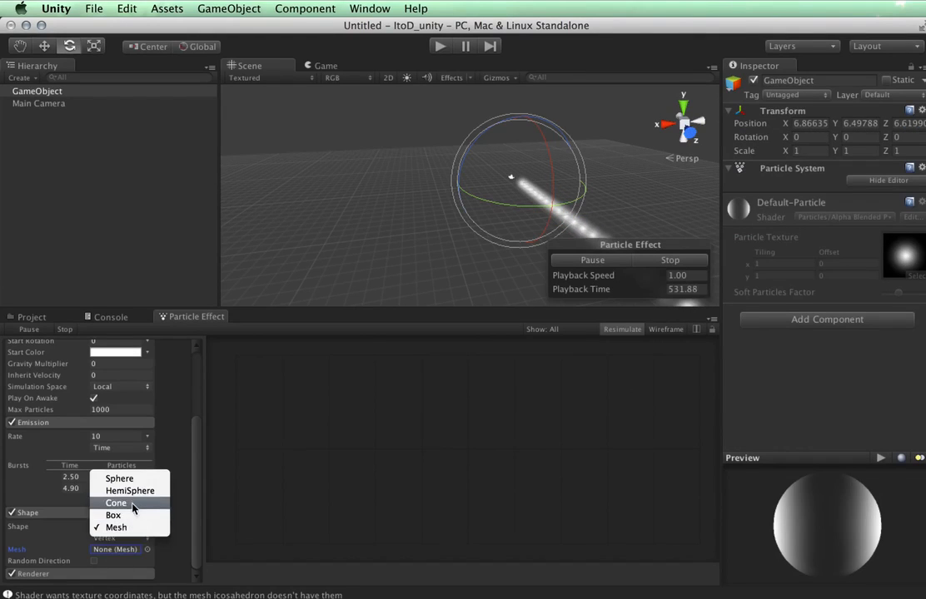
click(130, 515)
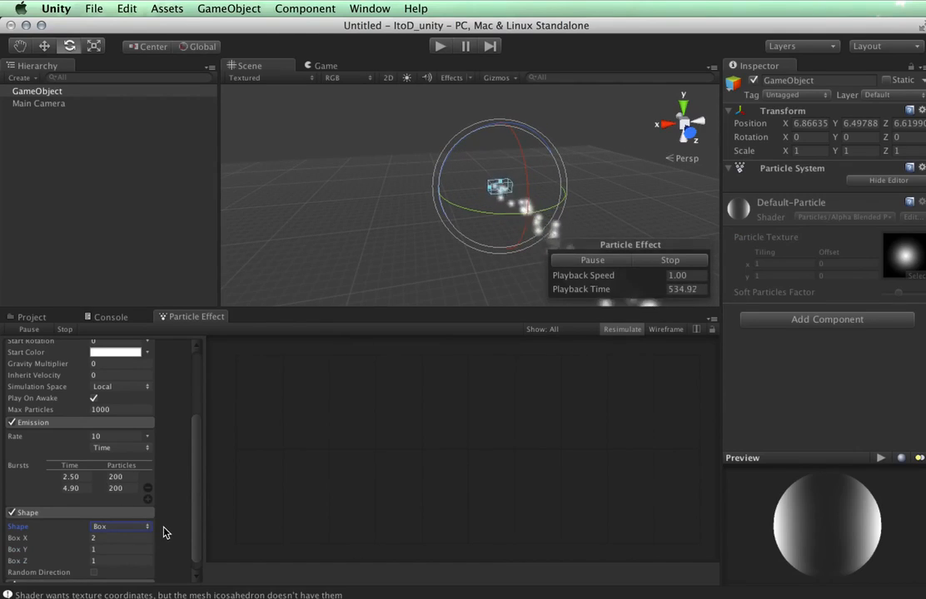
scroll(165, 537, down, 1)
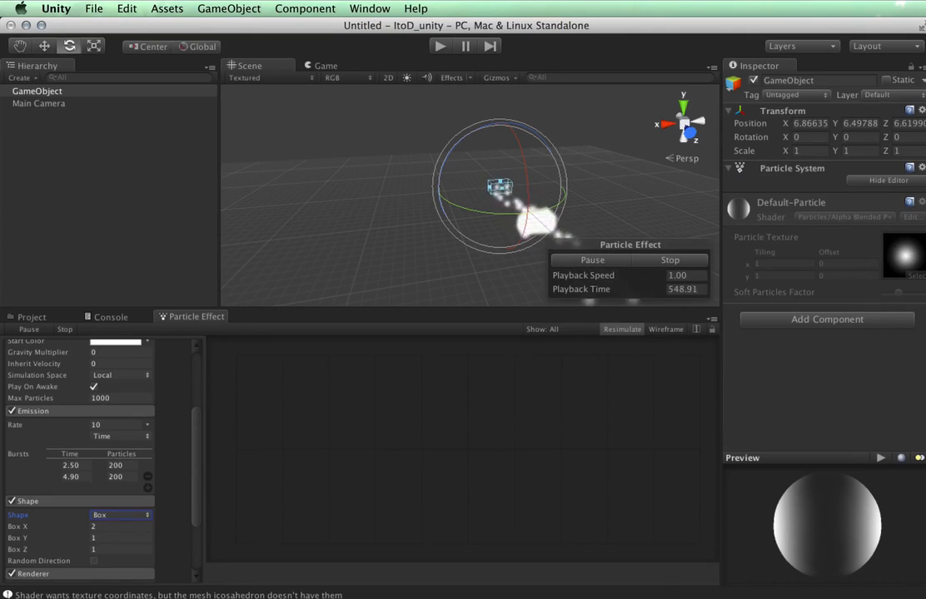
scroll(175, 556, down, 3)
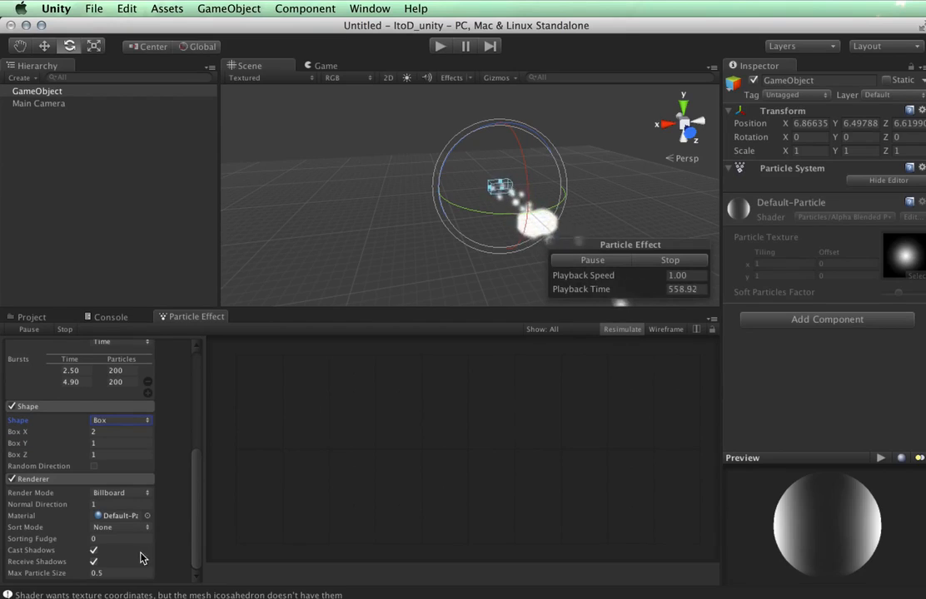
Render particles as Stretched Billboards with Length Scale 3, then as Horizontal Billboards.
click(142, 497)
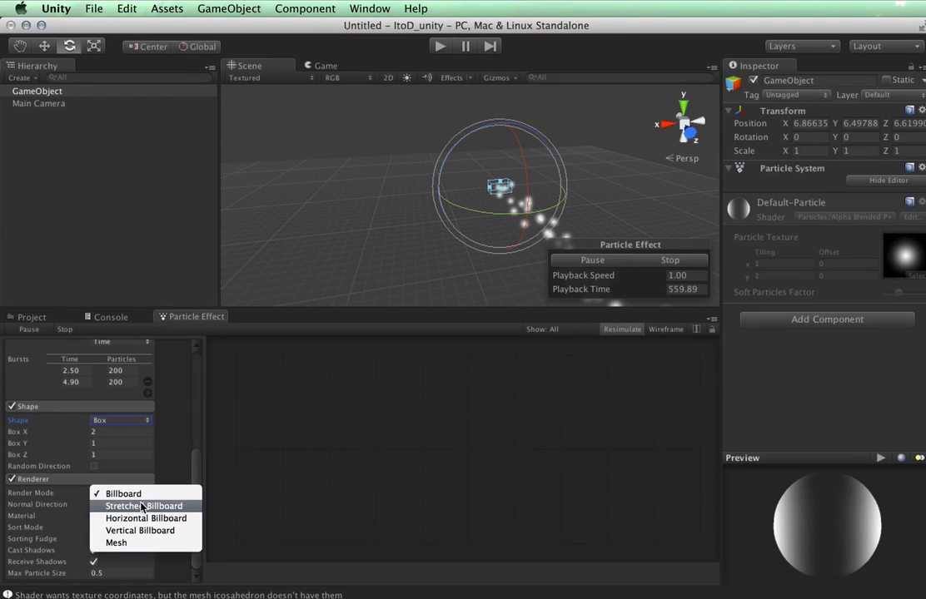
click(142, 506)
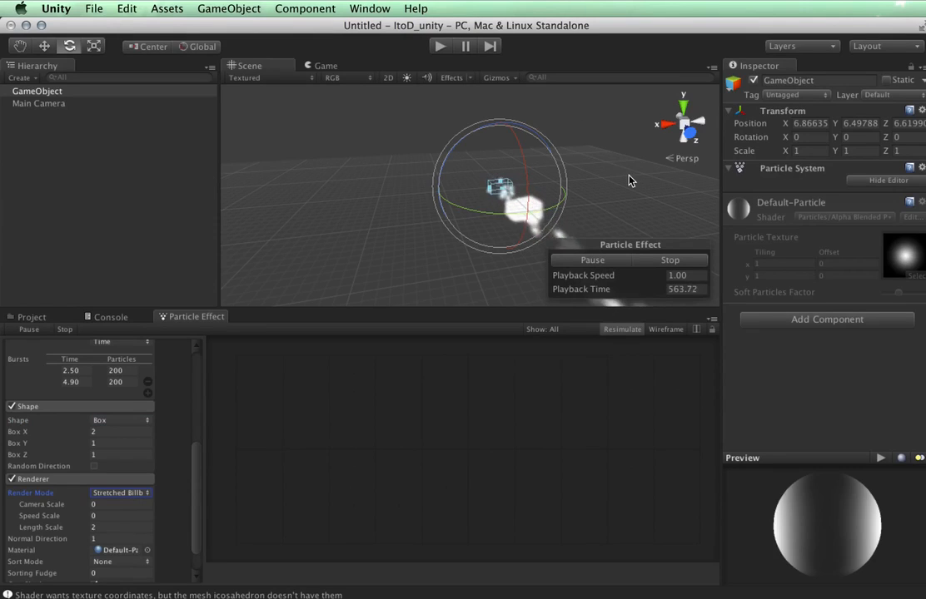
alt+drag(630, 180, 399, 185)
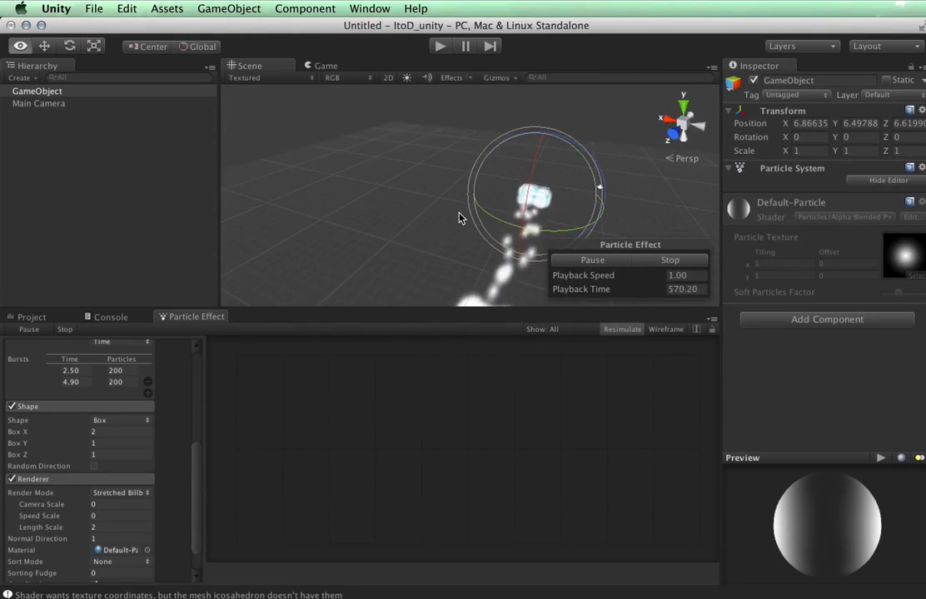
click(99, 528)
text(3)
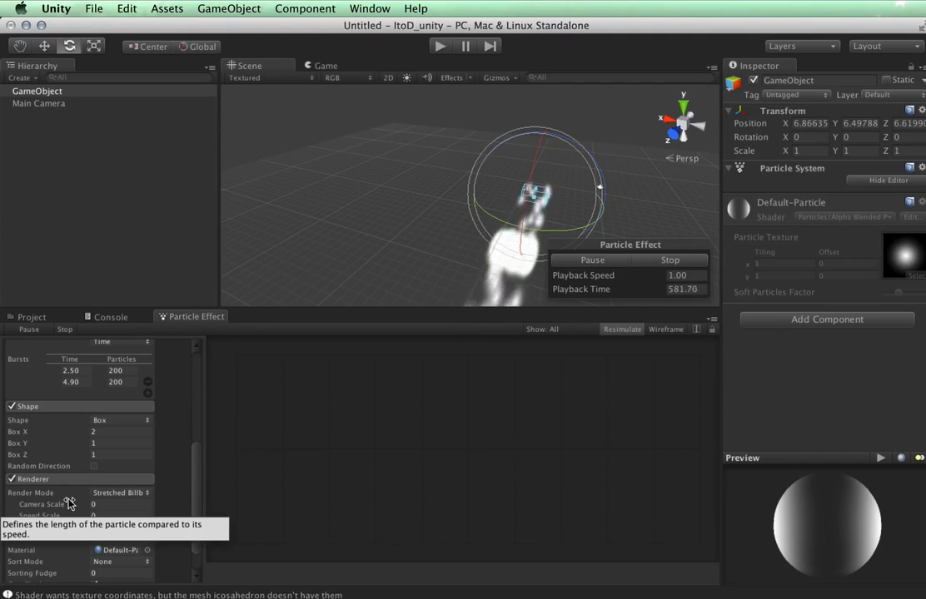
click(46, 525)
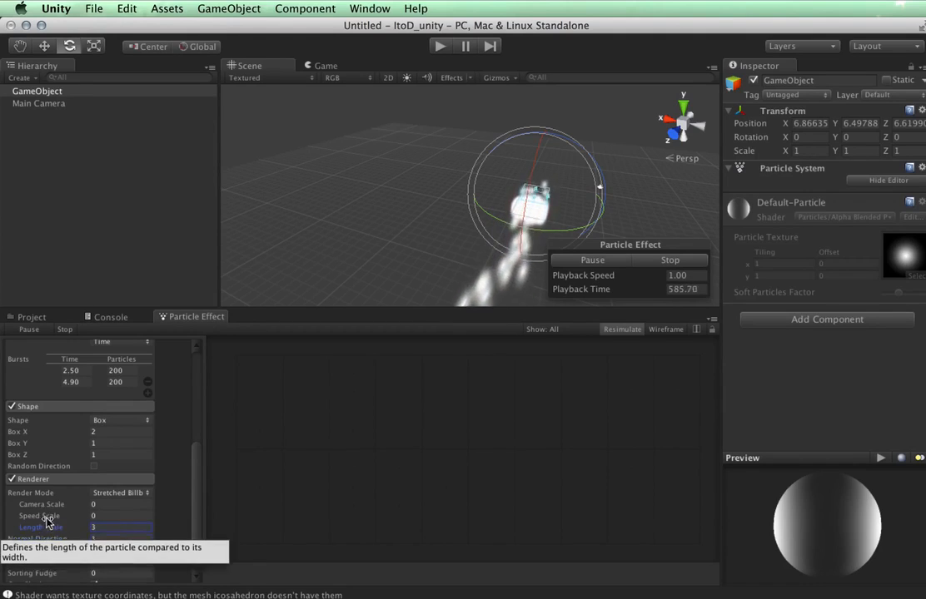
scroll(121, 528, down, 2)
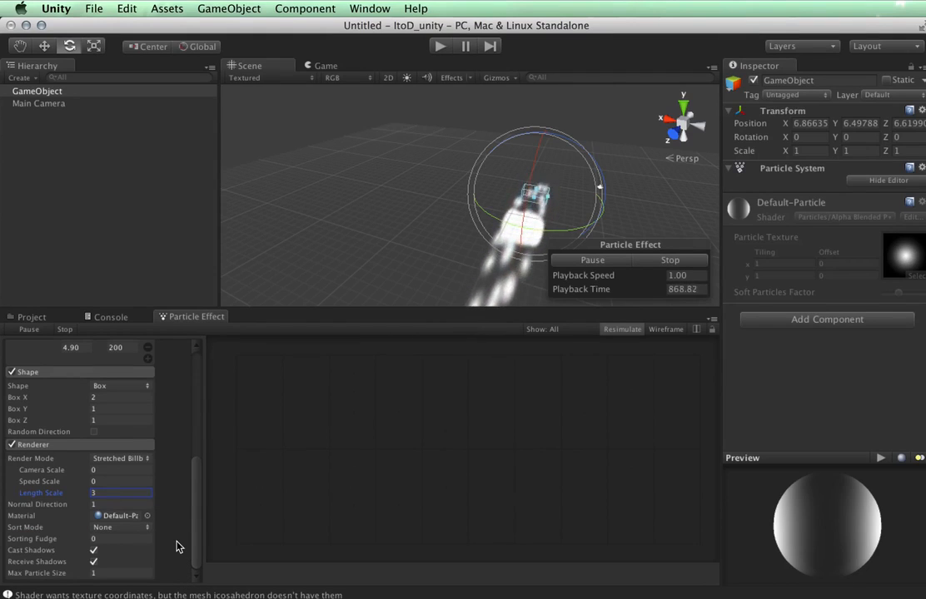
click(131, 458)
click(131, 473)
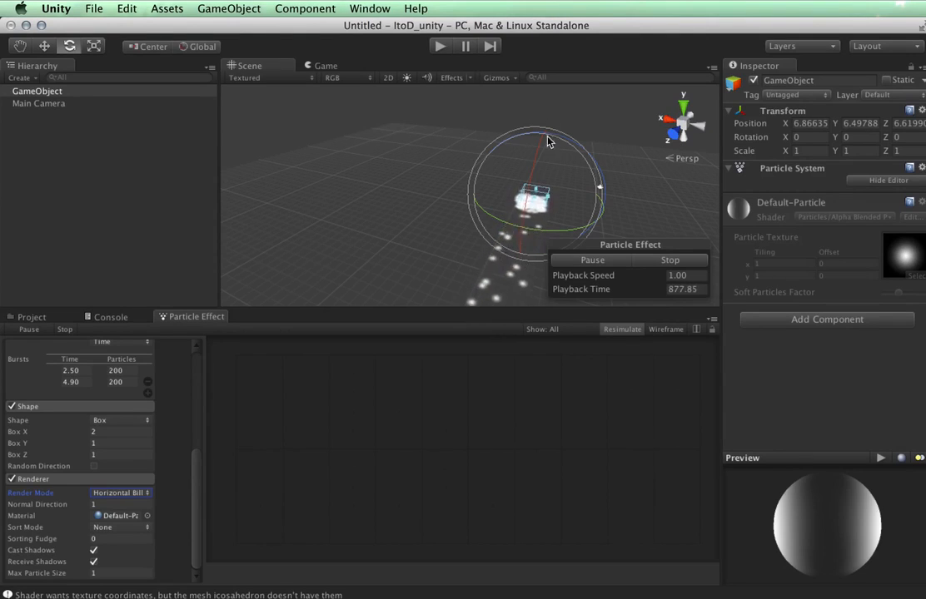
Try Vertical Billboard render mode, then cube Mesh particles.
click(140, 496)
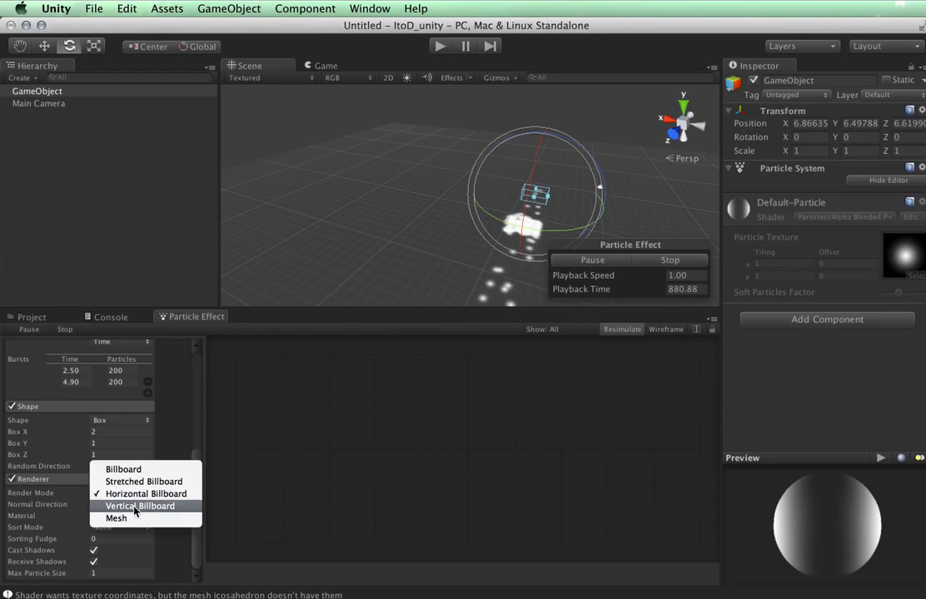
click(117, 506)
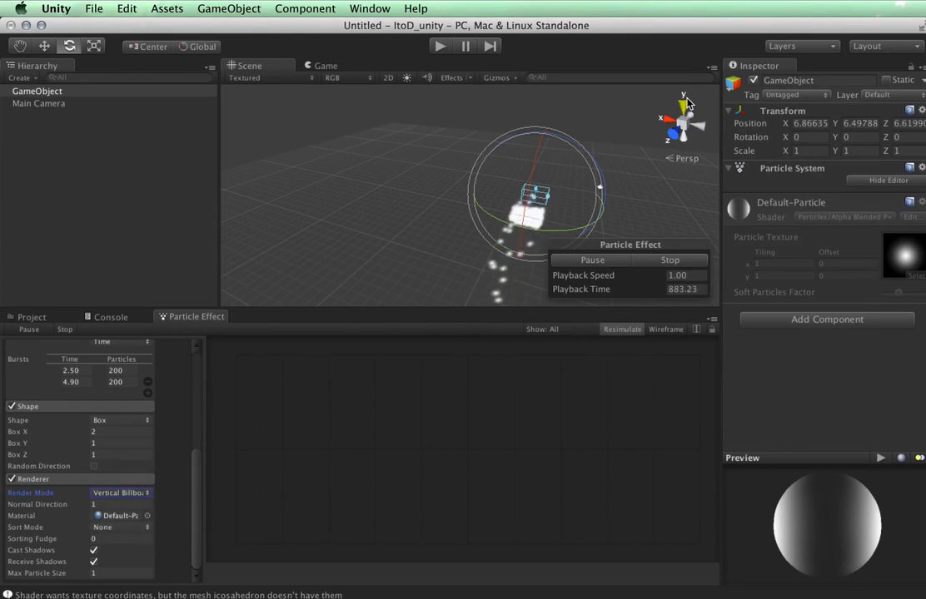
click(139, 493)
click(117, 506)
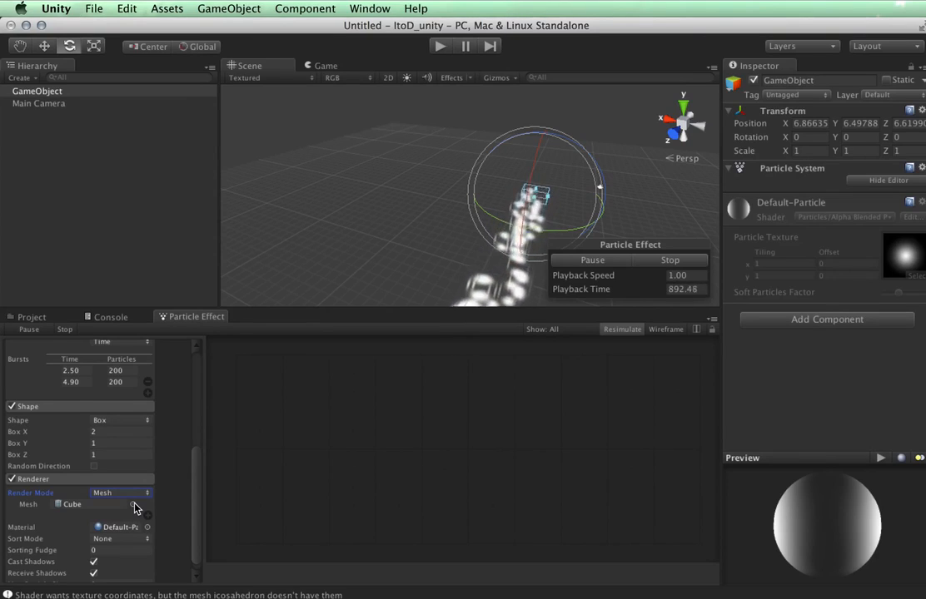
Show the Scene view in Wireframe, then return it to Textured shading.
click(284, 77)
click(279, 88)
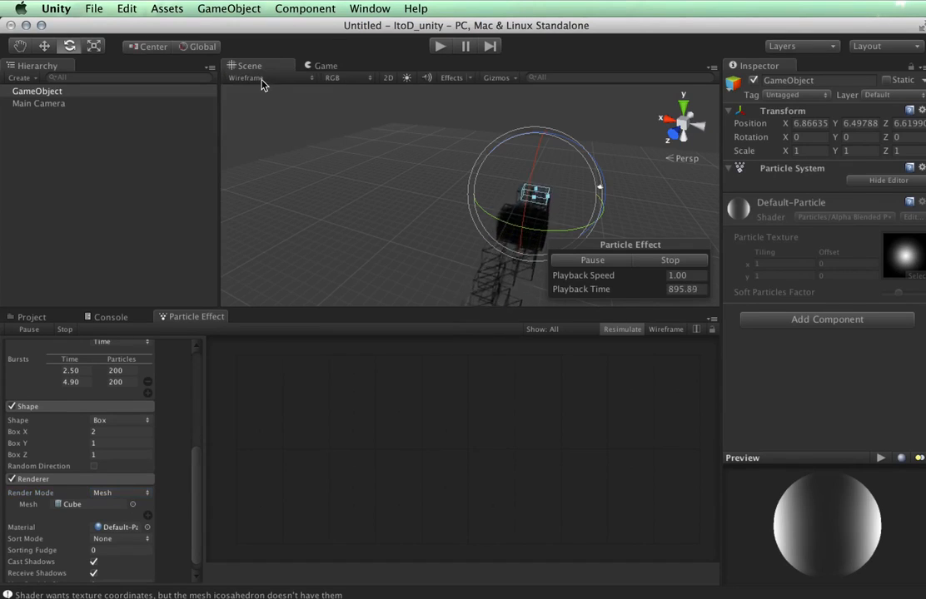
click(262, 79)
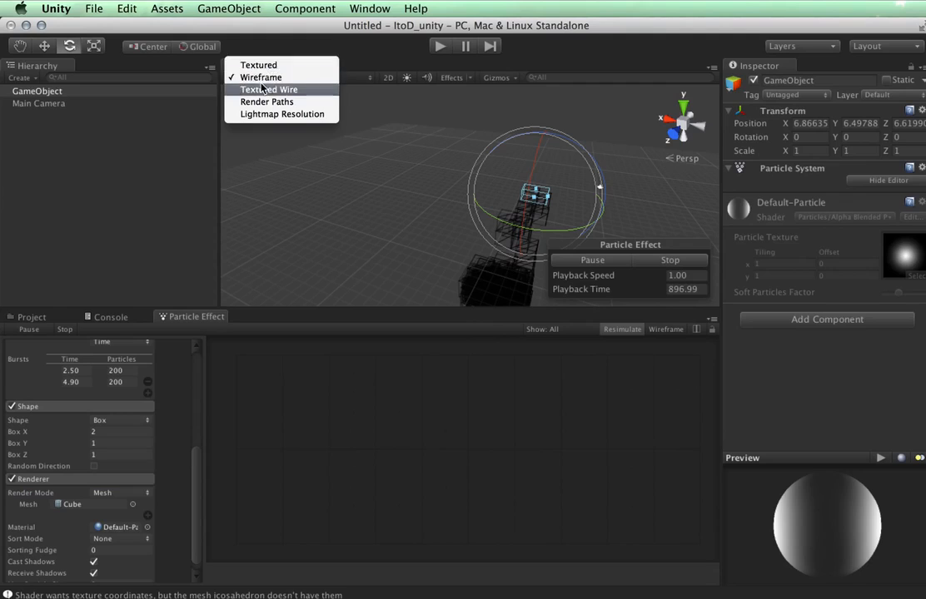
click(261, 66)
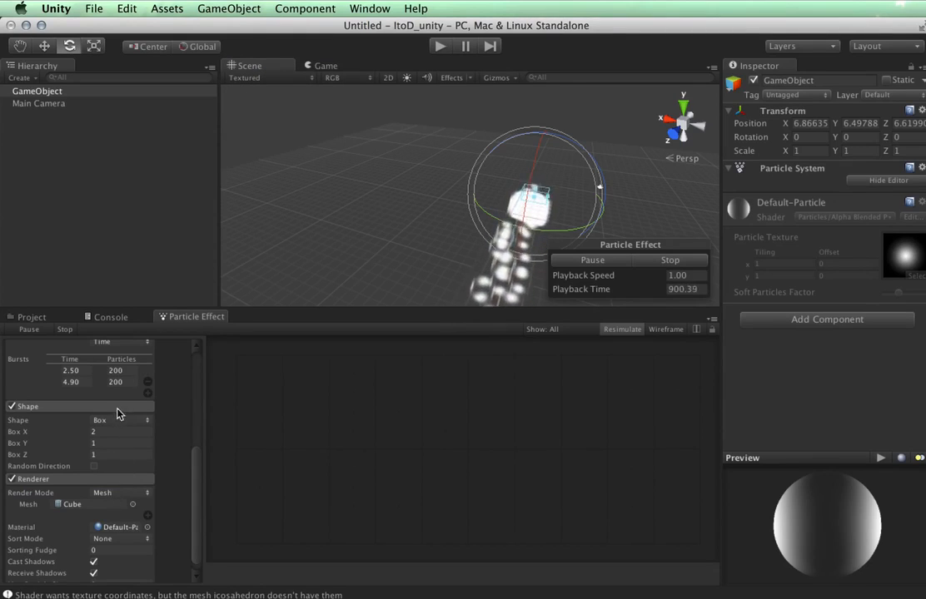
Keep the Box emitter shape and set Render Mode back to Stretched Billboard.
click(109, 420)
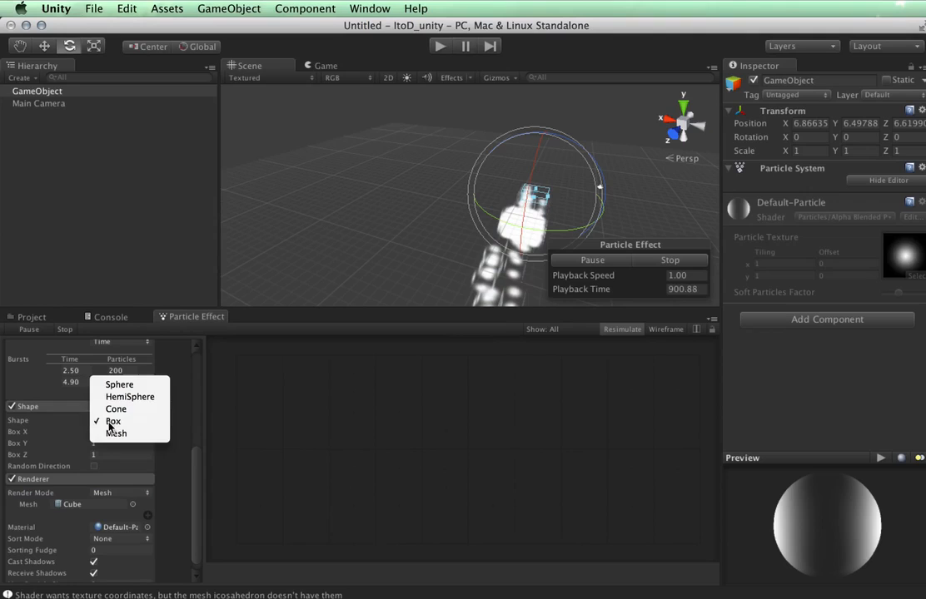
click(125, 493)
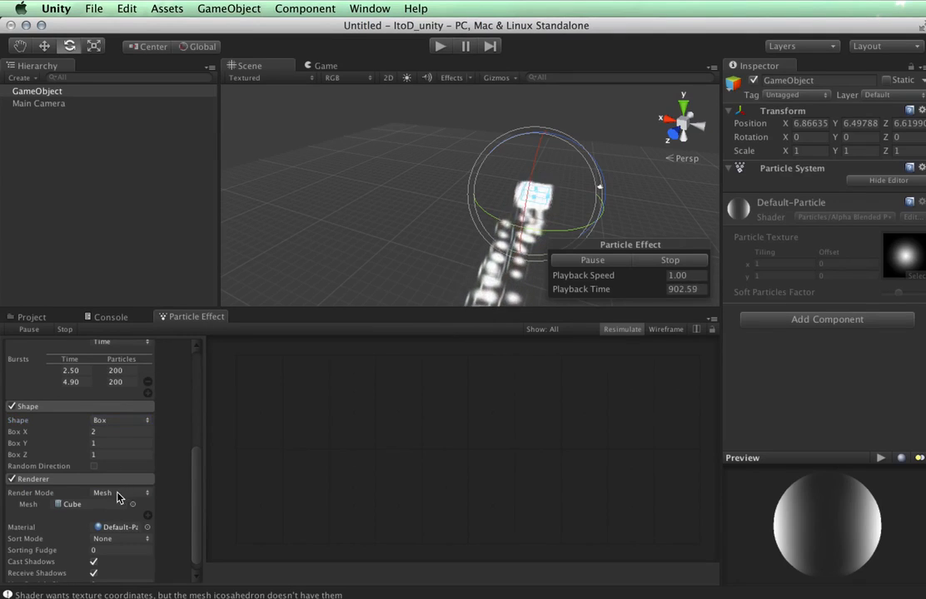
click(119, 495)
click(129, 458)
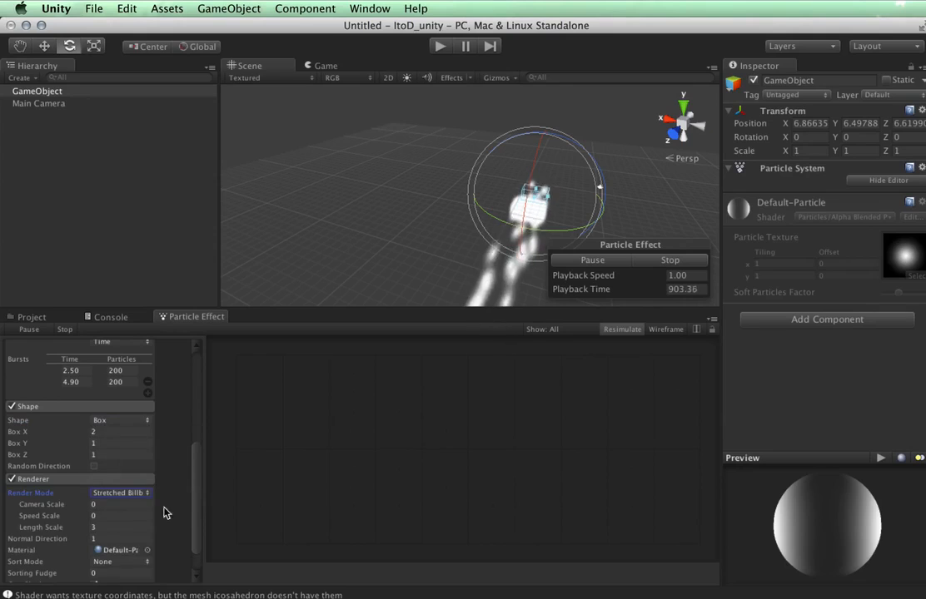
scroll(177, 537, down, 2)
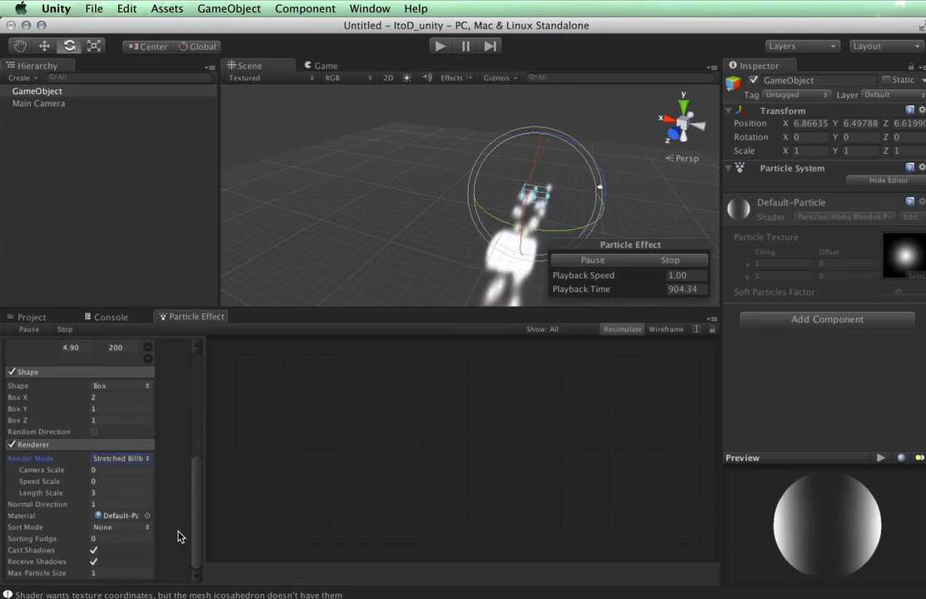
Set Max Particle Size to 1 after briefly trying 0.01, then list addable modules.
click(35, 493)
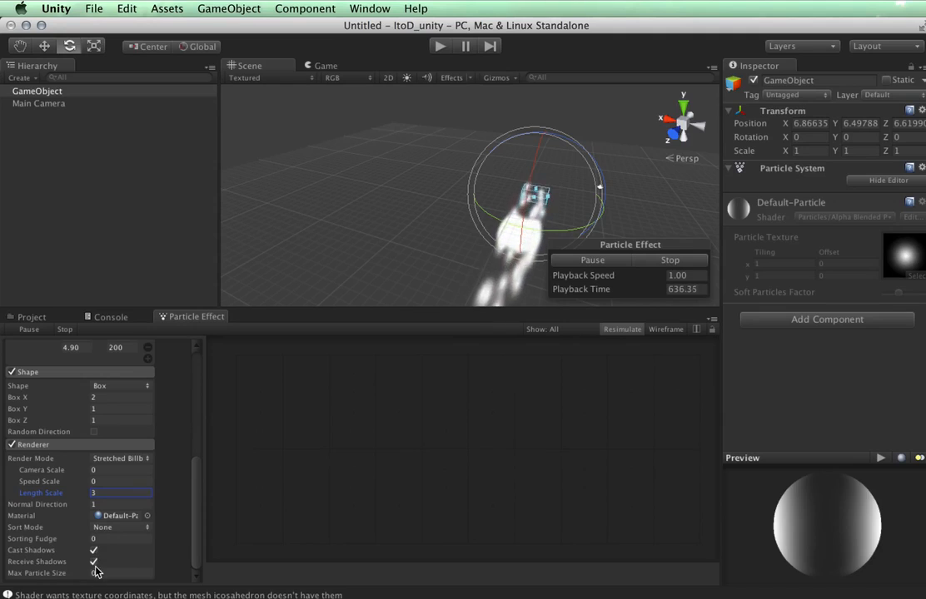
click(110, 574)
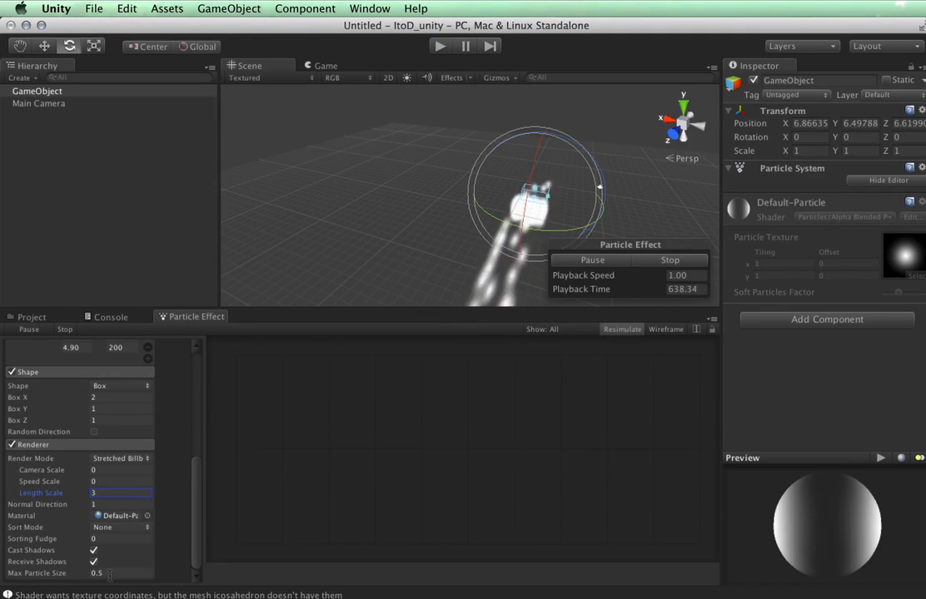
text(.01)
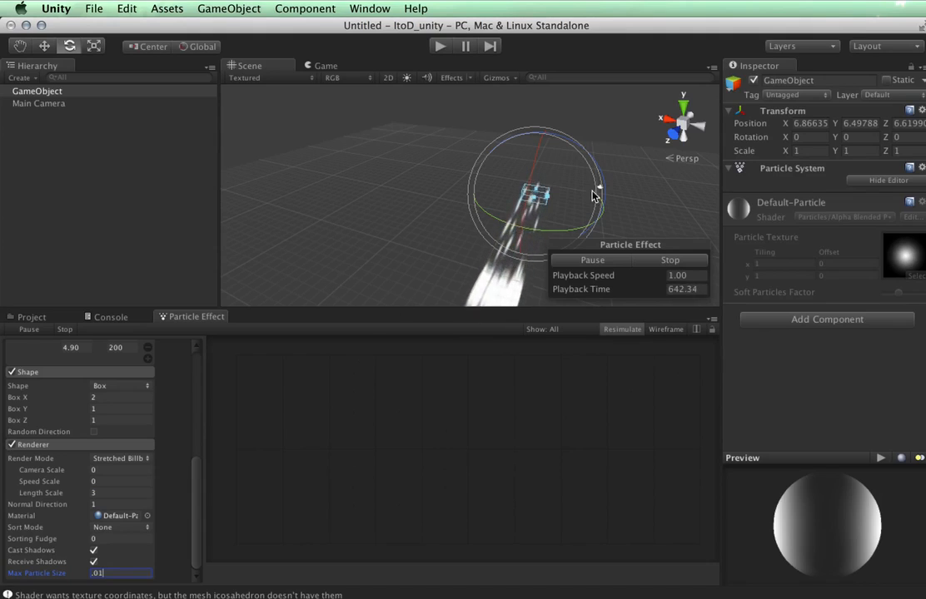
key(BackSpace)
key(BackSpace)
key(BackSpace)
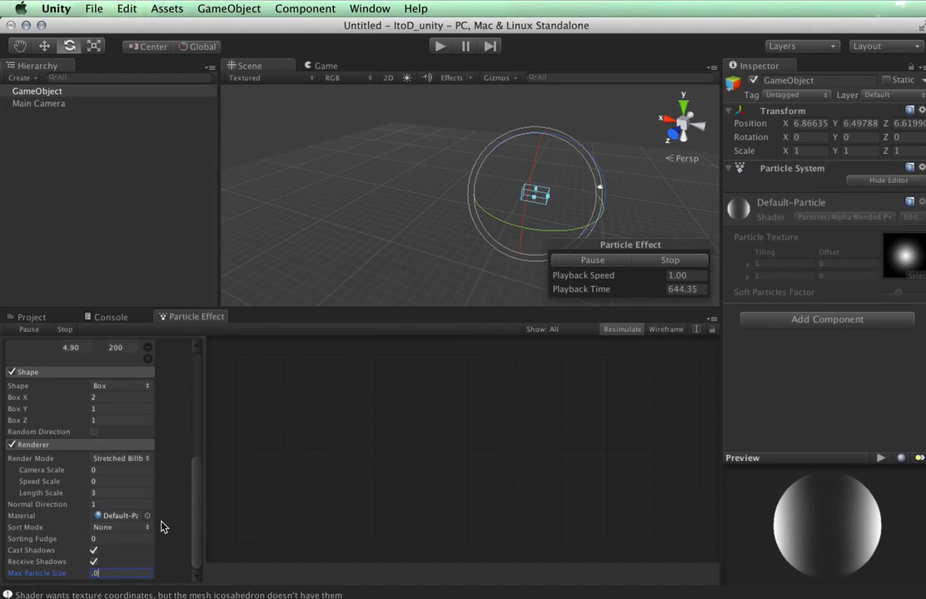
text(1)
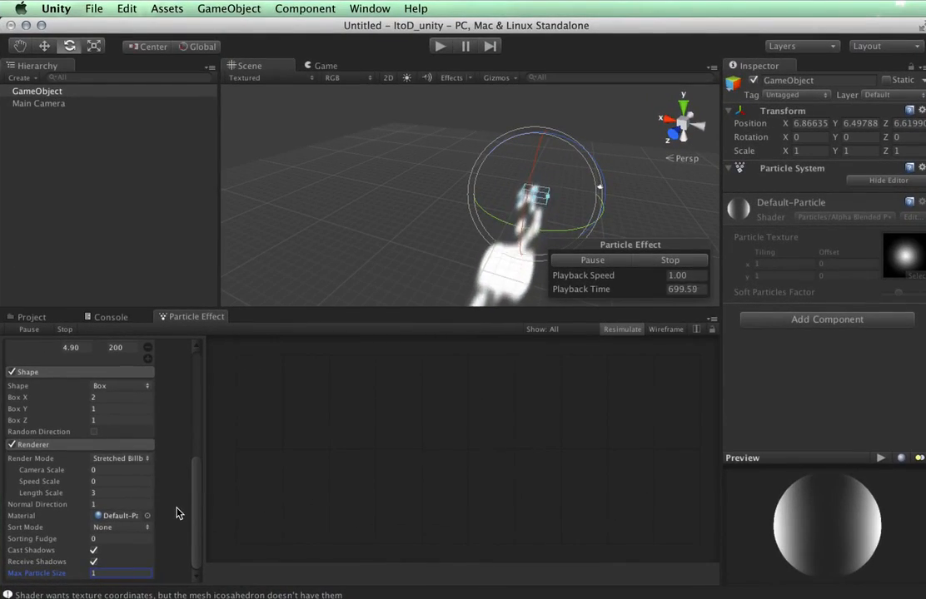
scroll(177, 513, up, 10)
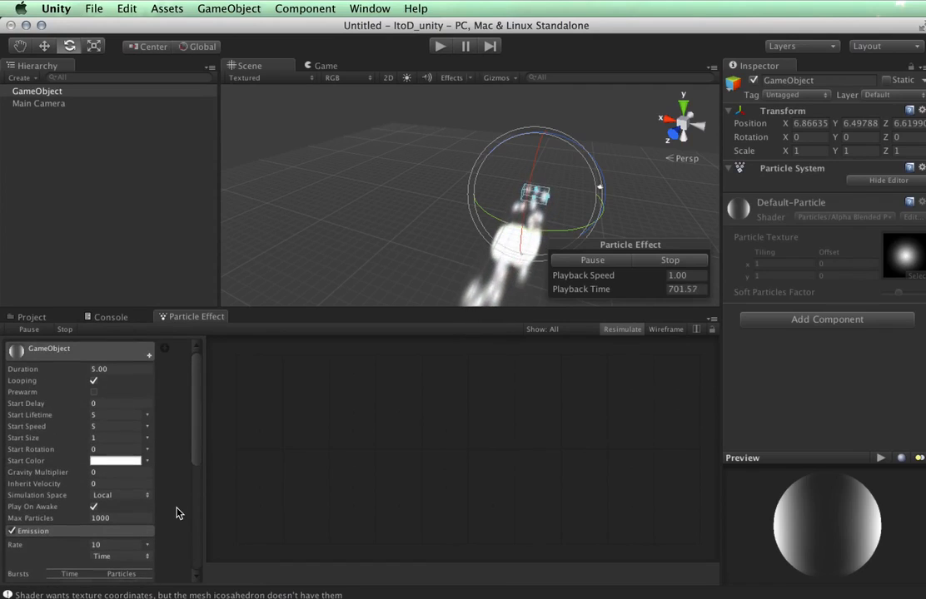
click(149, 358)
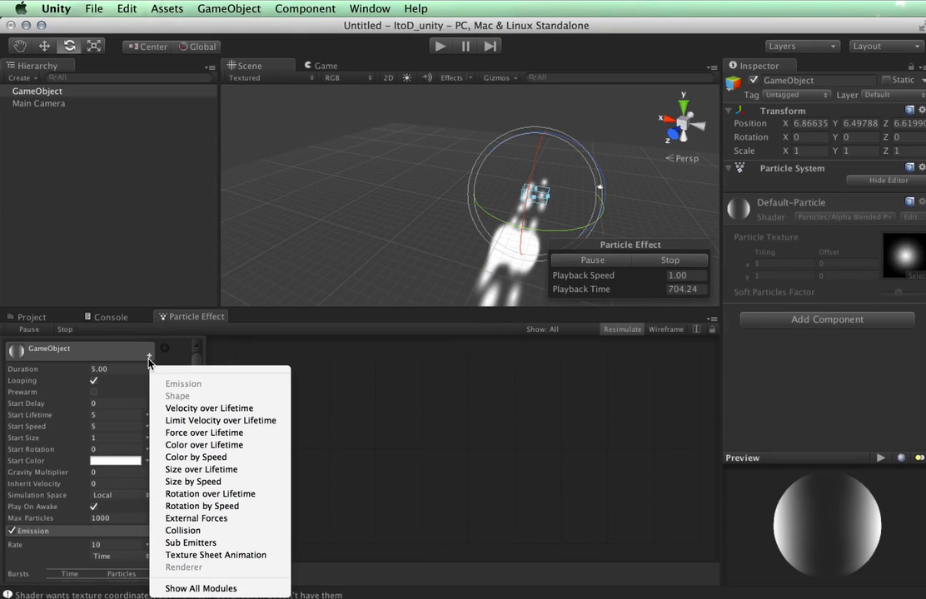